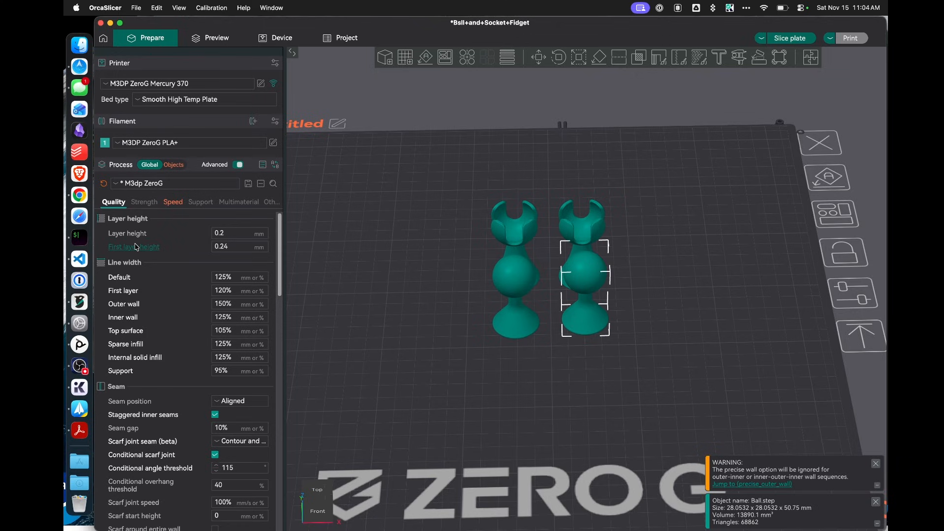
# - Review the process profile's Quality, Strength, Speed, Support, Multimaterial and Others settings
pyautogui.moveTo(137, 247)
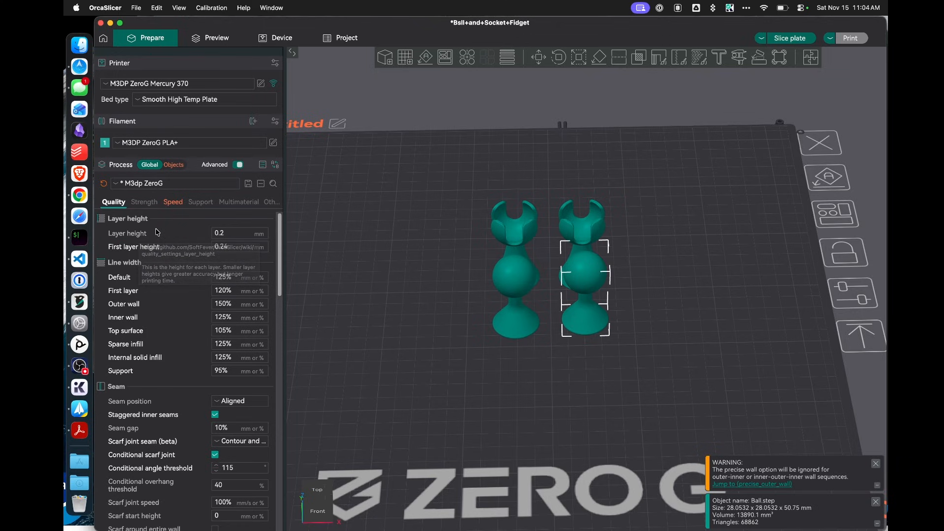
pyautogui.click(143, 202)
pyautogui.click(178, 203)
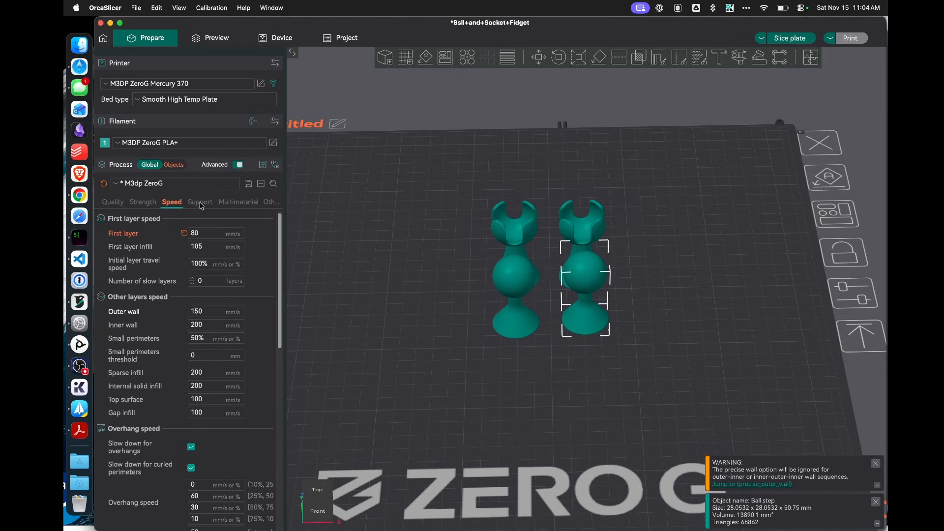
pyautogui.click(199, 203)
pyautogui.click(241, 203)
pyautogui.click(272, 201)
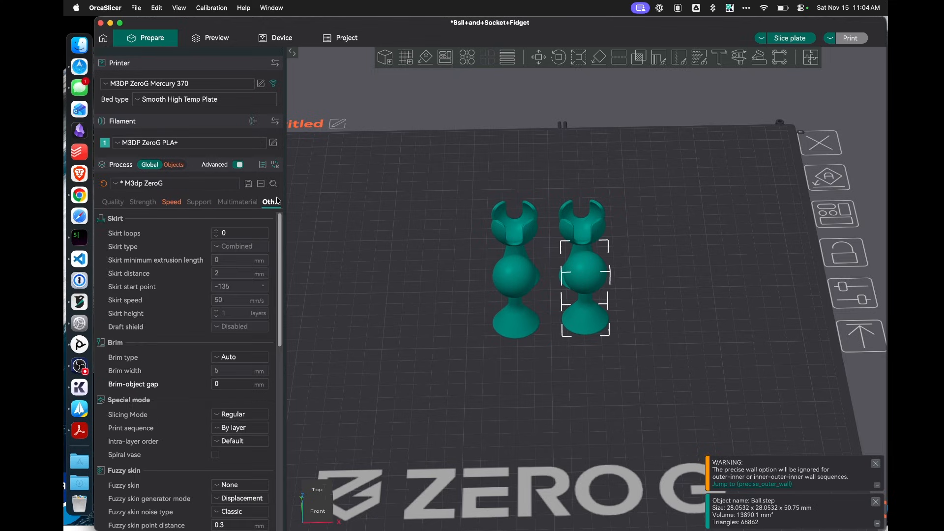
pyautogui.click(117, 204)
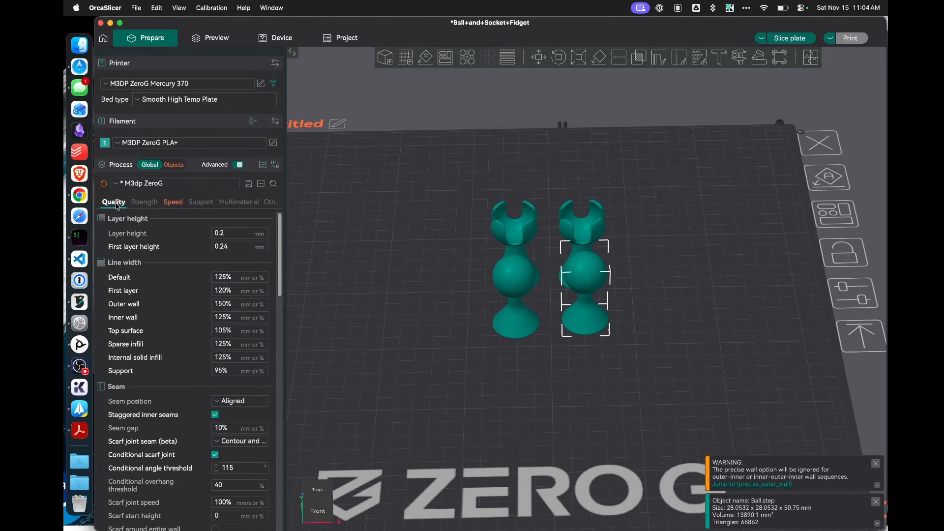
pyautogui.scroll(-1, 280, 231)
pyautogui.scroll(1, 284, 226)
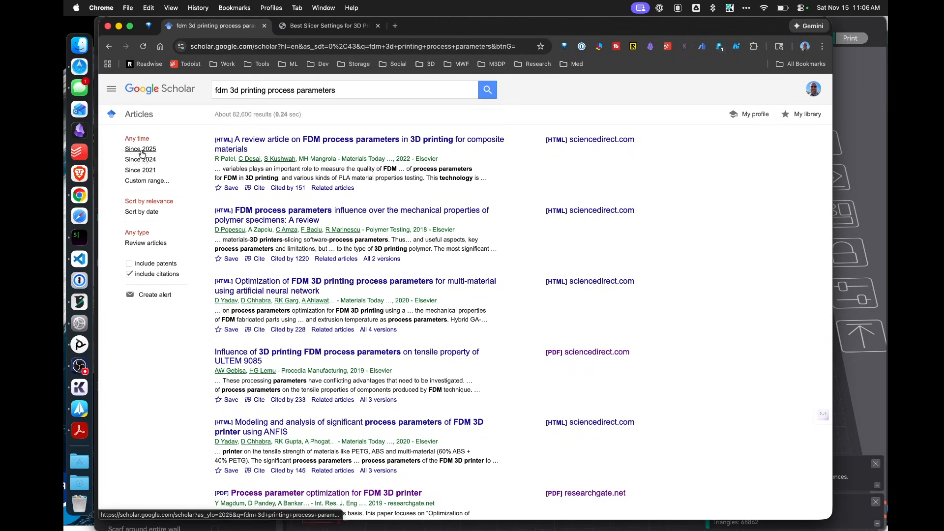
# - In Google Scholar in Chrome, compare the FDM process parameter results since 2024 with those since 2021, ending on since 2021
pyautogui.click(140, 170)
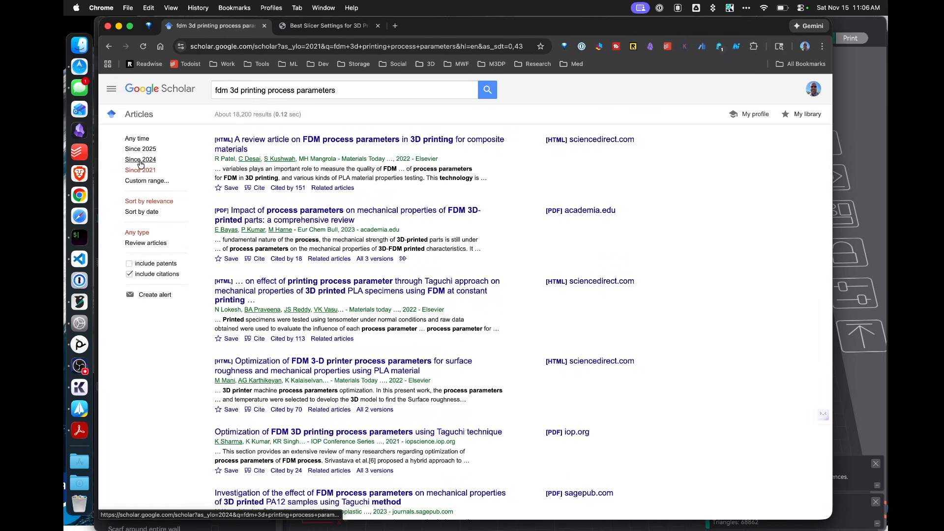
pyautogui.click(141, 160)
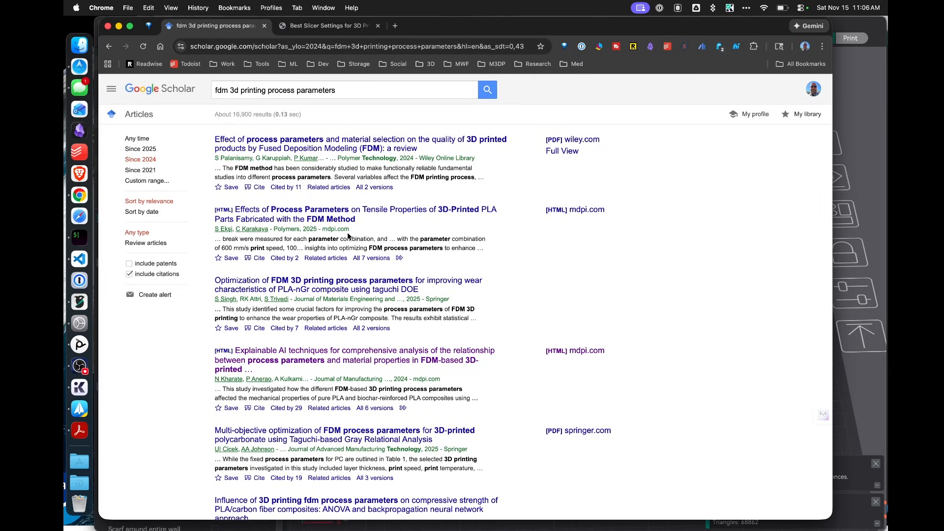
pyautogui.scroll(1, 347, 234)
pyautogui.scroll(-1, 347, 232)
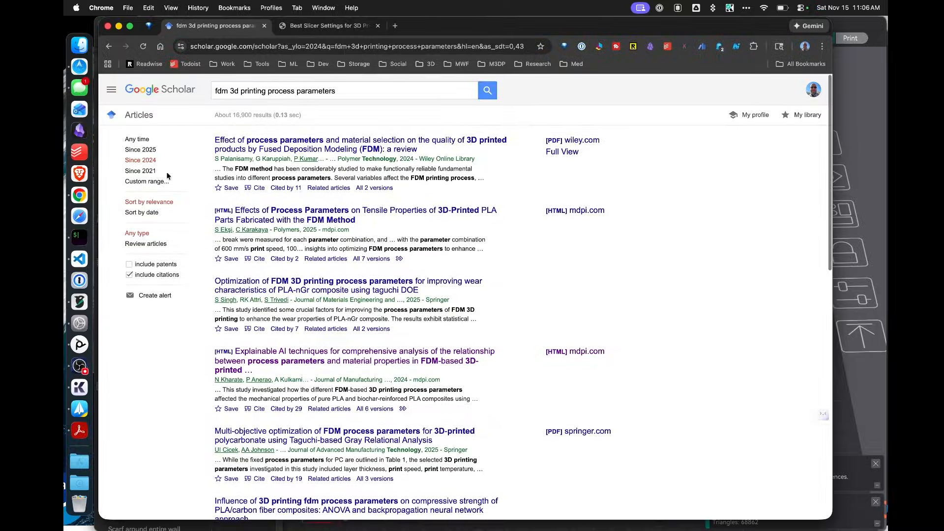
pyautogui.click(141, 170)
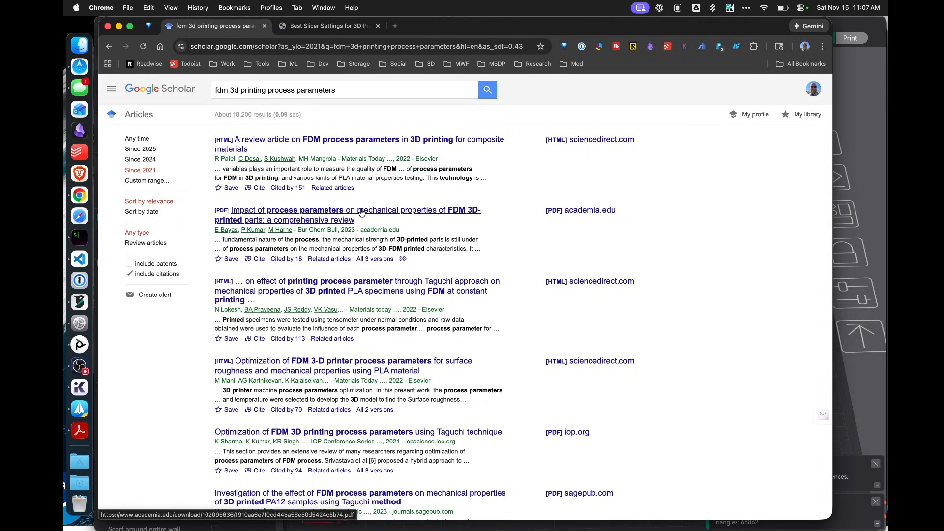
# - Open the academia.edu PDF on the impact of process parameters and examine Table 1 of FDM materials, properties and applications
pyautogui.click(559, 212)
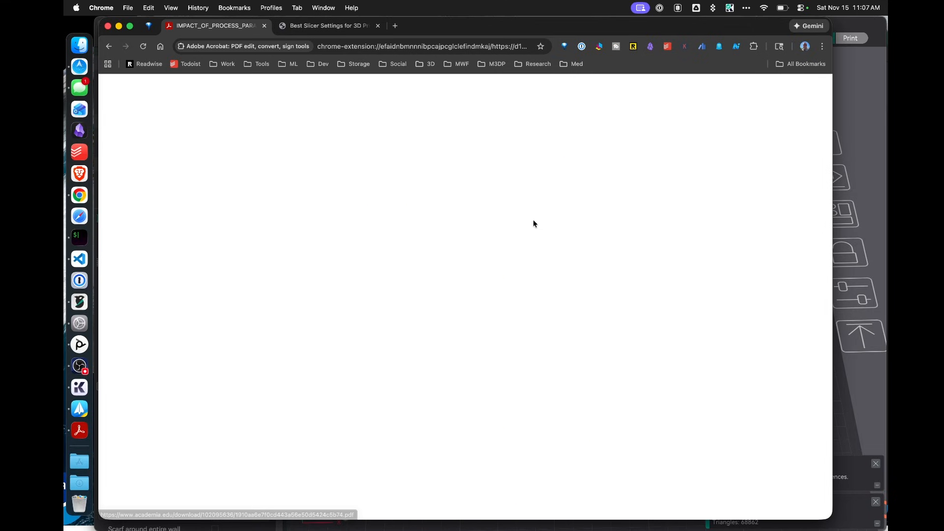
pyautogui.scroll(-20, 545, 260)
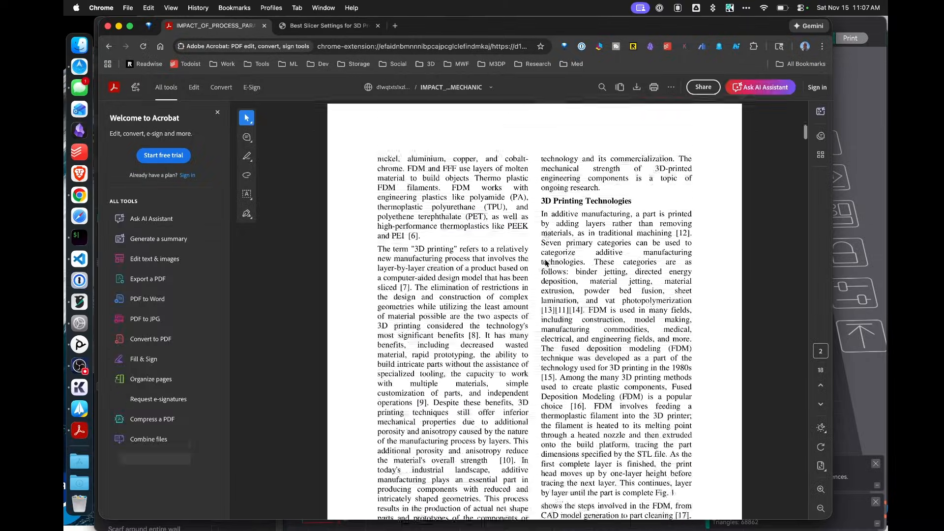
pyautogui.scroll(-10, 544, 263)
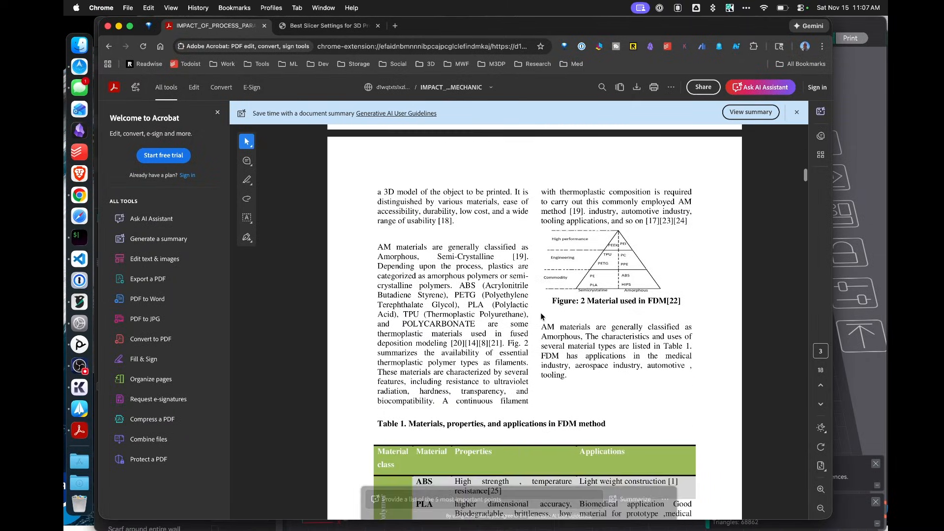
pyautogui.scroll(-3, 541, 316)
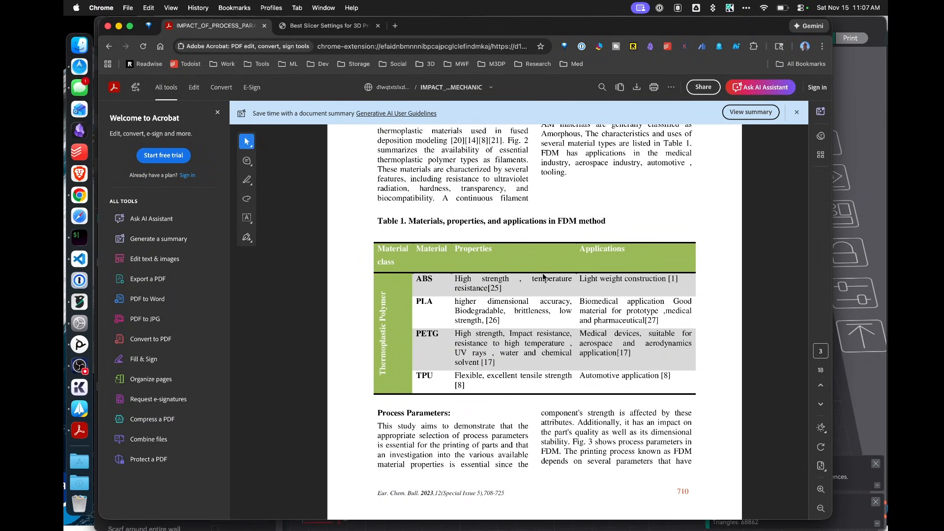
pyautogui.scroll(-3, 487, 322)
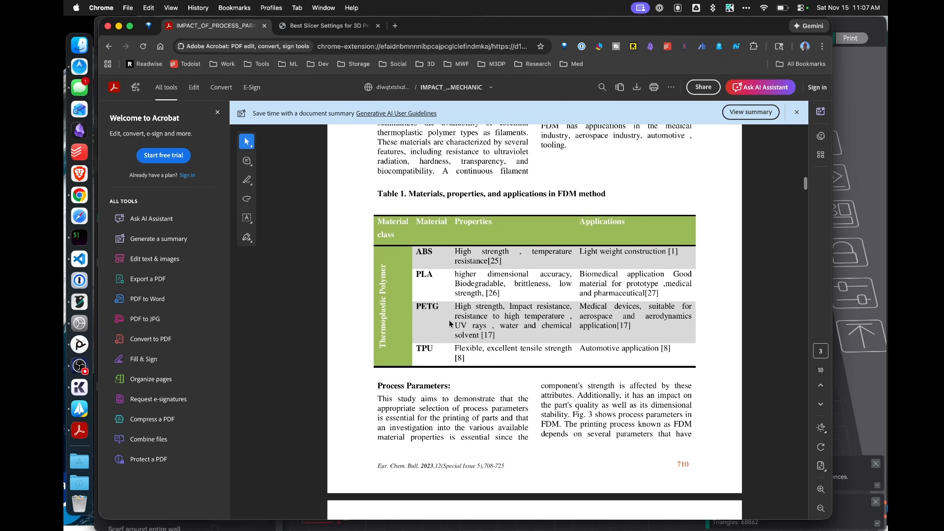
# - Examine the paper's process parameter categories and the enlarged Figure 4 fish-bone diagram of process parameters and properties
pyautogui.scroll(-15, 485, 347)
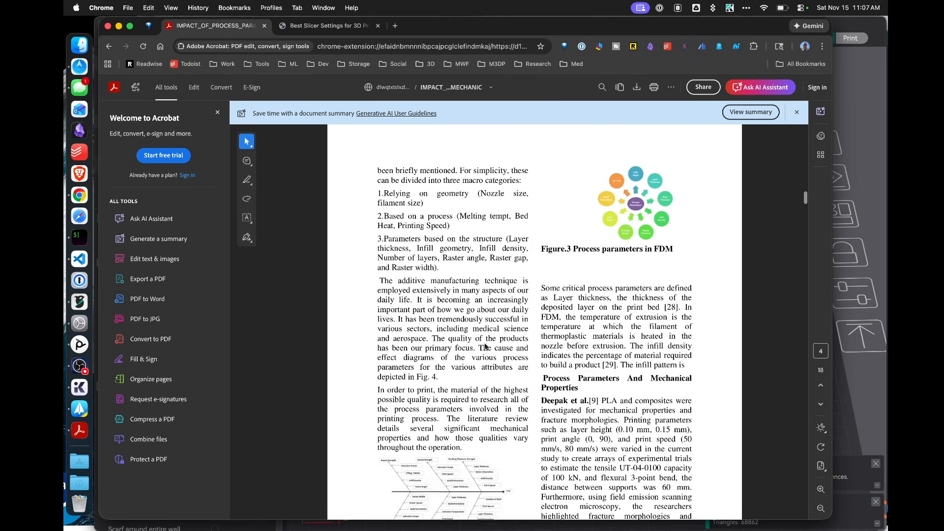
pyautogui.scroll(-5, 485, 346)
pyautogui.scroll(5, 484, 343)
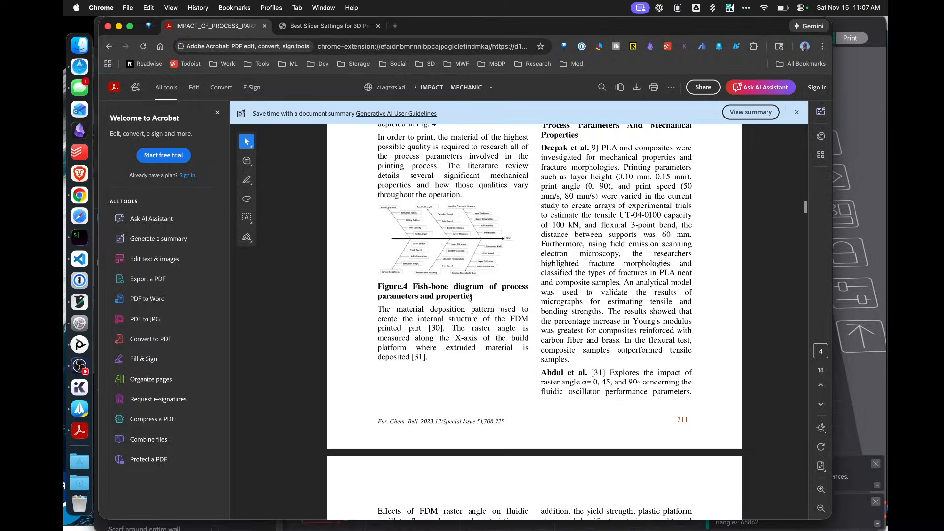
pyautogui.scroll(5, 727, 365)
pyautogui.scroll(-1, 728, 361)
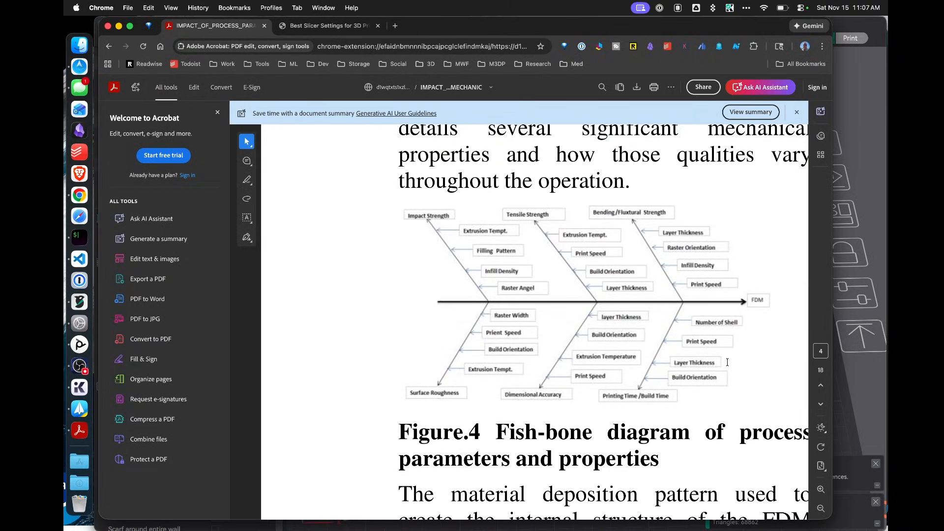
pyautogui.scroll(1, 656, 330)
pyautogui.scroll(-1, 656, 330)
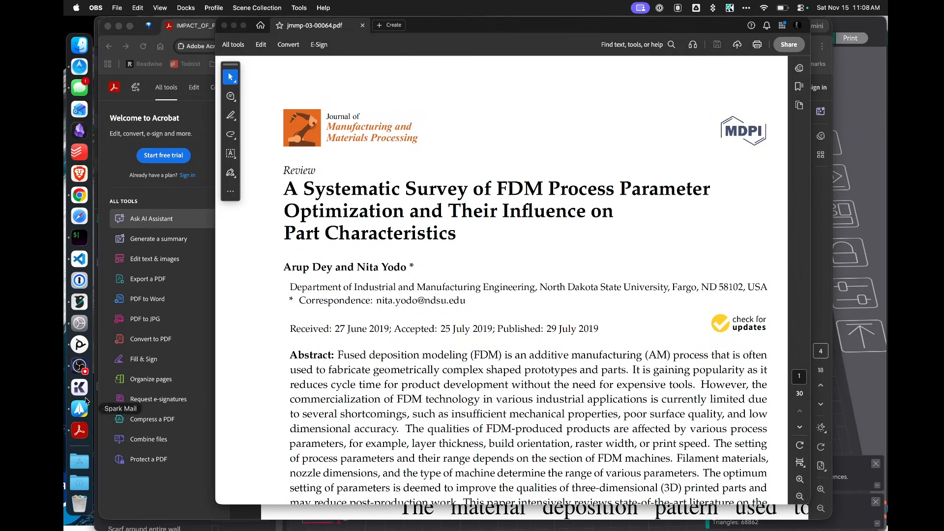
# - Switch to Acrobat and skim the systematic survey of FDM process parameter optimization, covering parameter definitions and filament materials
pyautogui.click(79, 430)
pyautogui.scroll(-8, 462, 289)
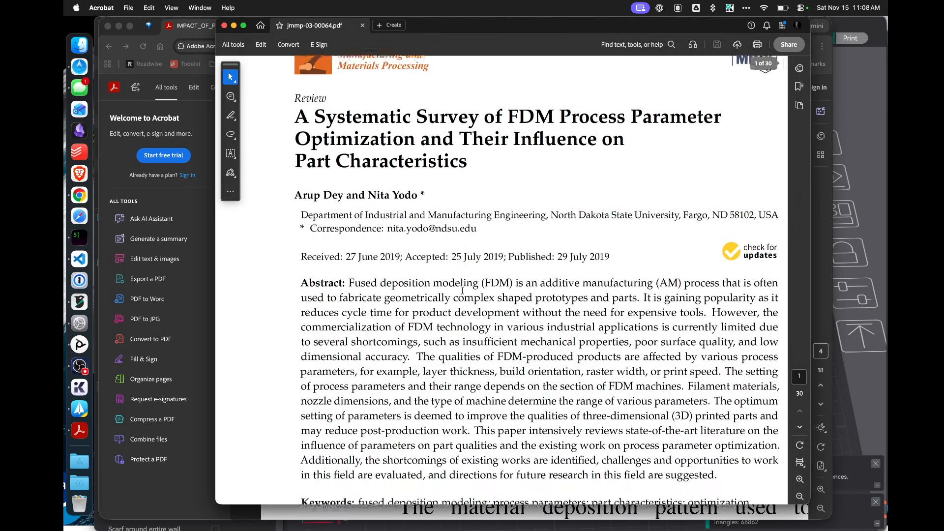
pyautogui.scroll(-20, 462, 290)
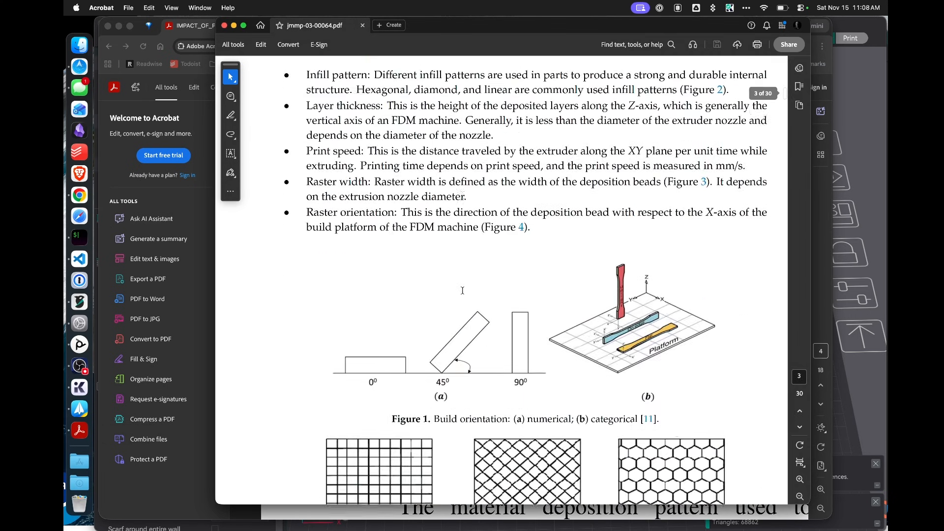
pyautogui.scroll(-20, 462, 290)
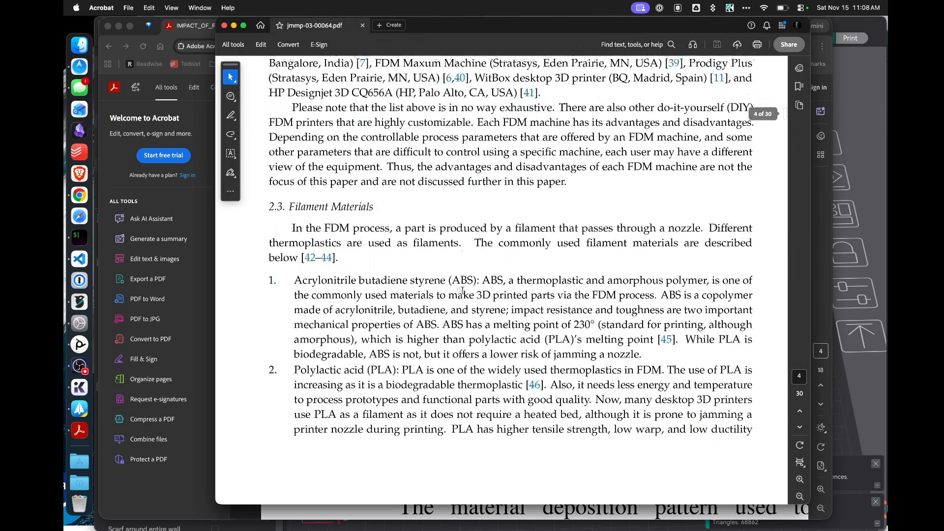
pyautogui.scroll(-20, 462, 290)
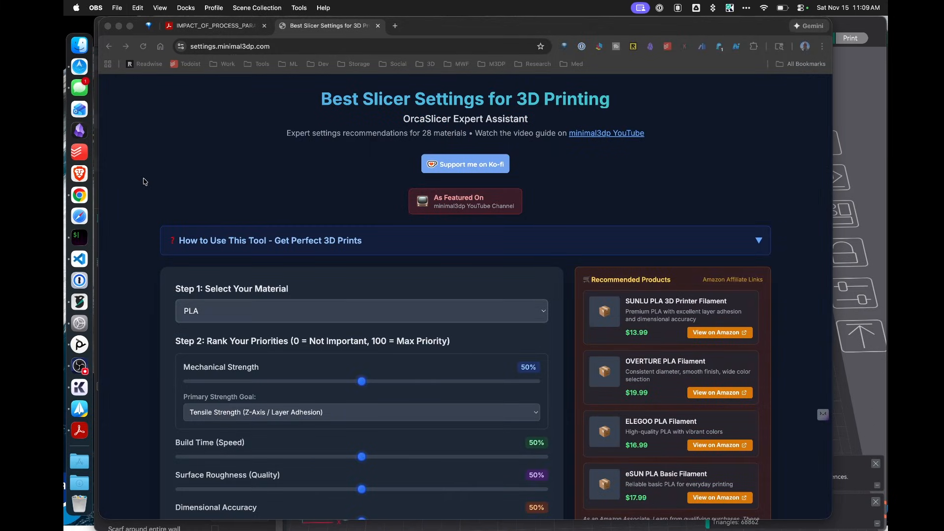
# - On the Best Slicer Settings for 3D Printing page in Chrome, expand and read the usage guide, and collapse it
pyautogui.click(116, 157)
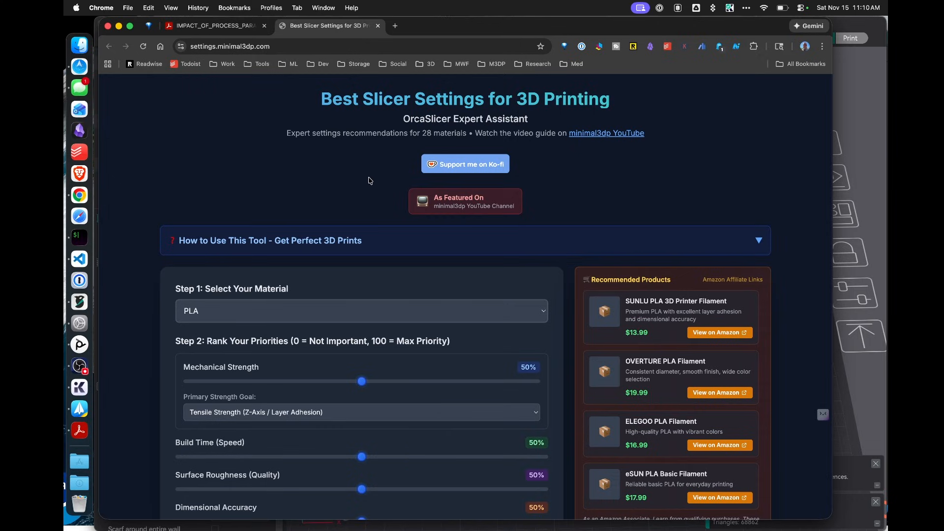
pyautogui.click(313, 247)
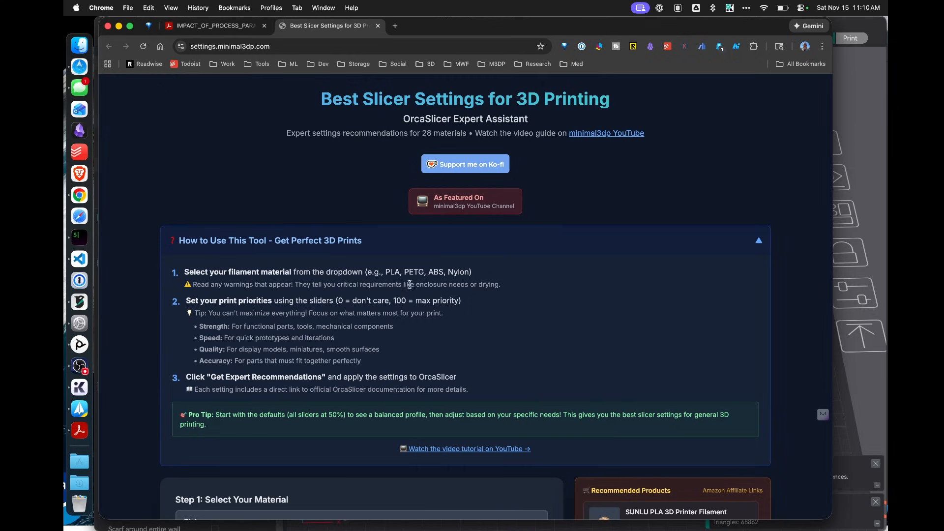
pyautogui.scroll(-1, 255, 319)
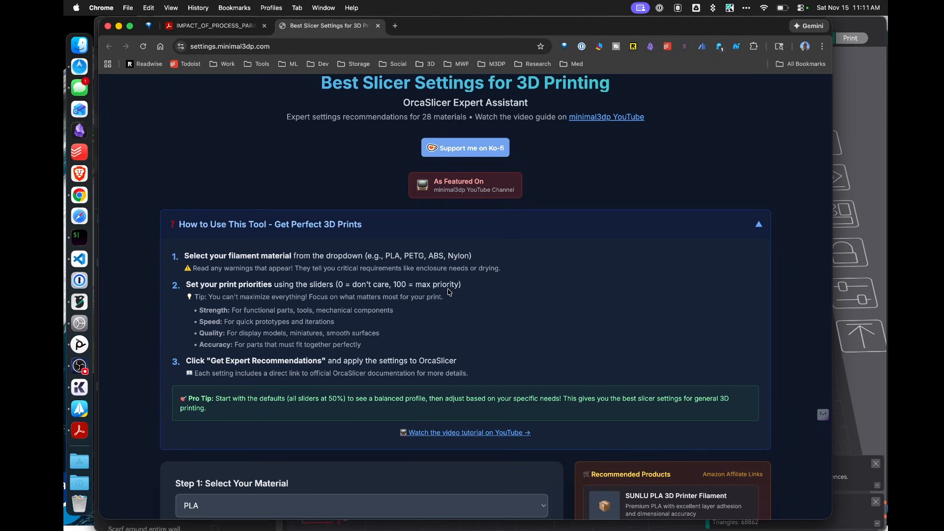
pyautogui.click(521, 231)
# - Select ABS as the filament material and review its material information cards
pyautogui.scroll(-4, 535, 276)
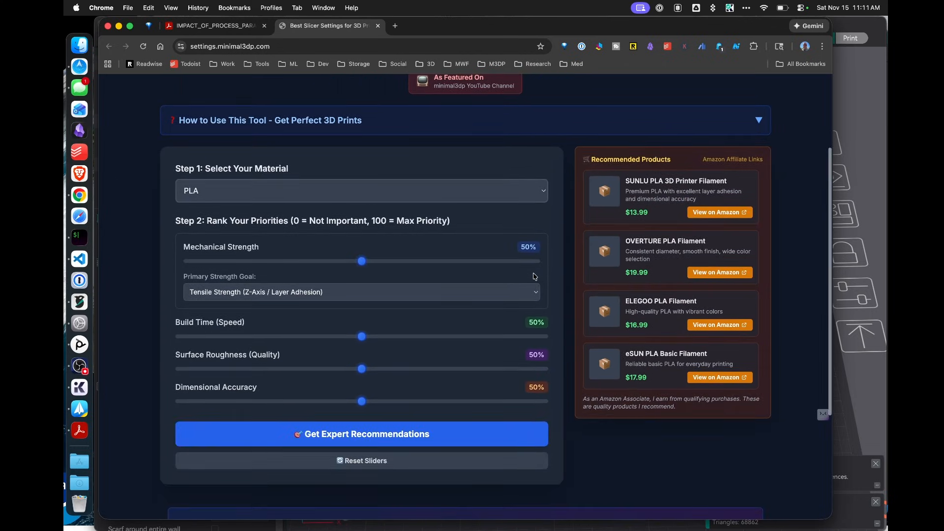
pyautogui.click(539, 190)
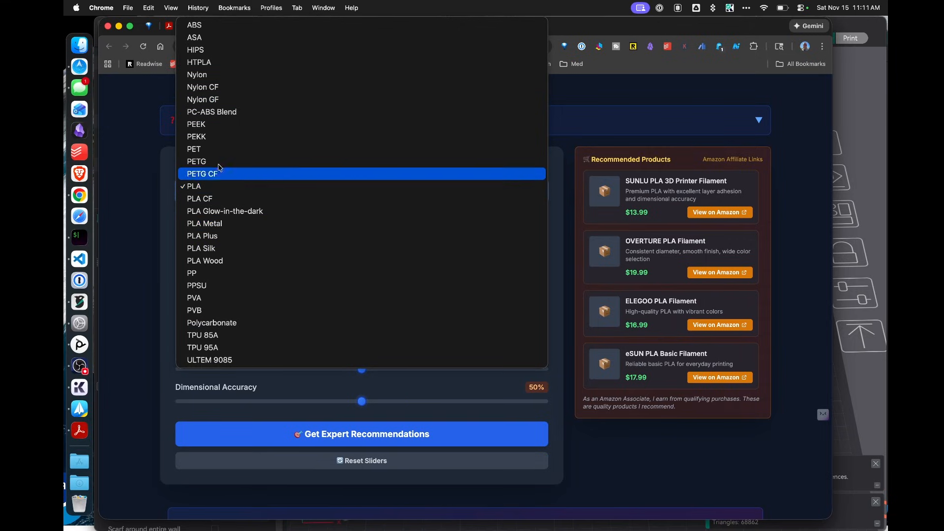
pyautogui.click(201, 27)
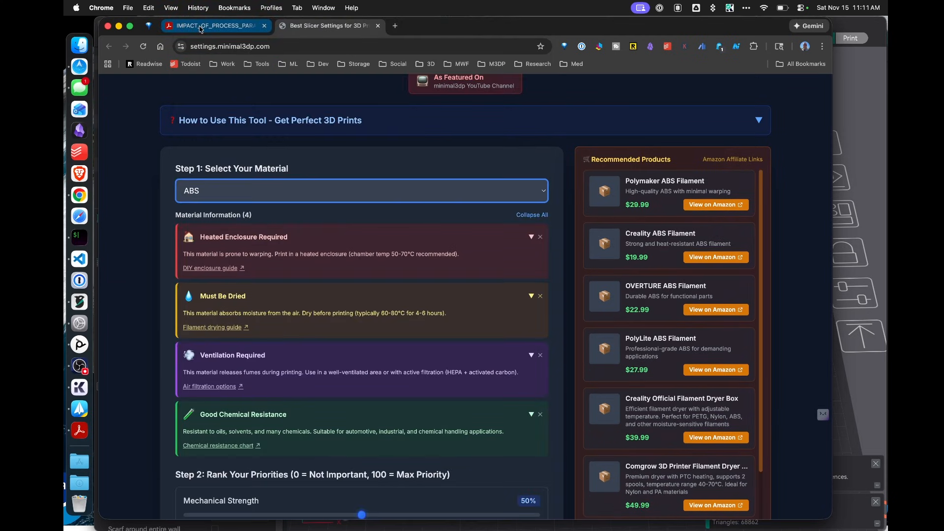
pyautogui.scroll(-1, 317, 238)
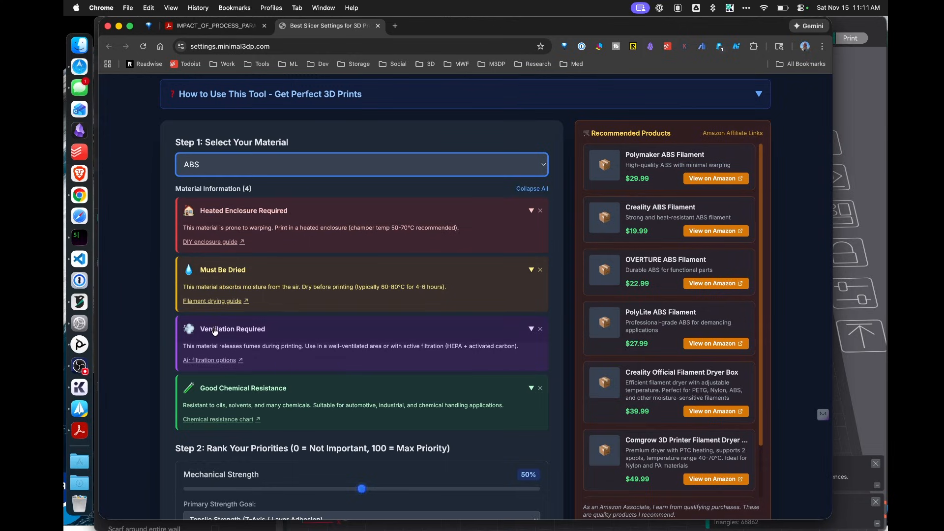
pyautogui.scroll(-2, 266, 419)
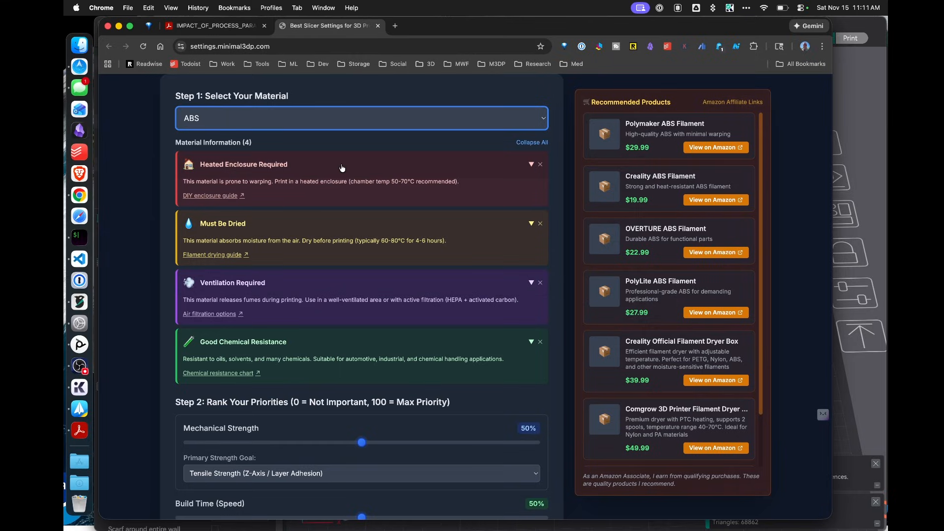
# - Set the material to PLA and get expert recommendations with all four priorities at 50%
pyautogui.click(542, 119)
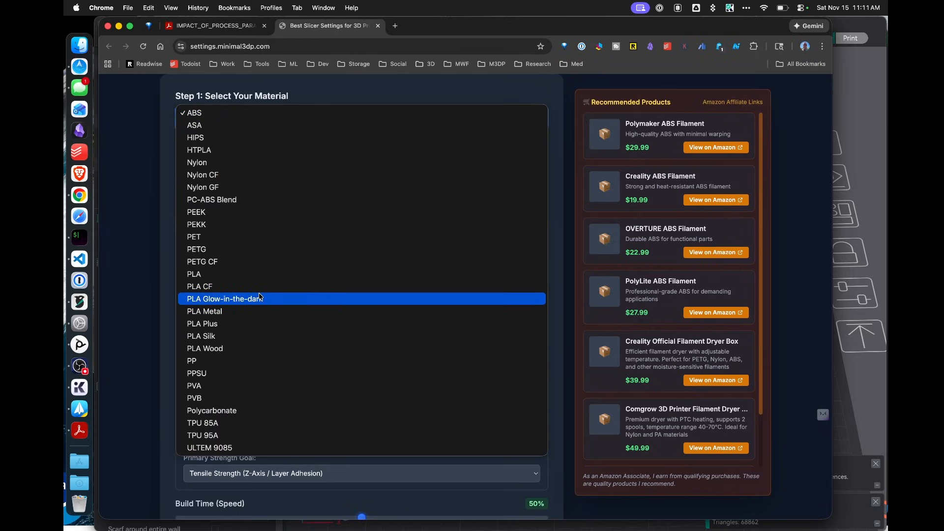
pyautogui.click(235, 274)
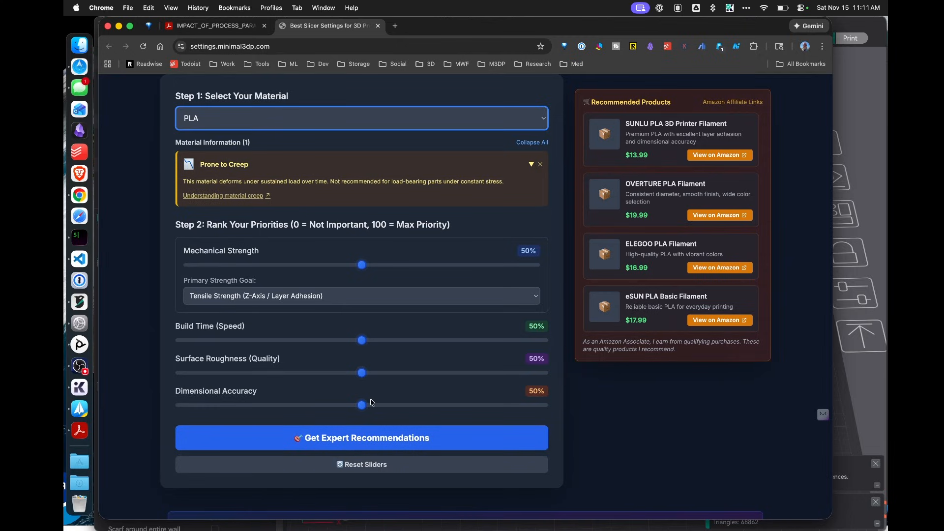
pyautogui.scroll(-2, 372, 402)
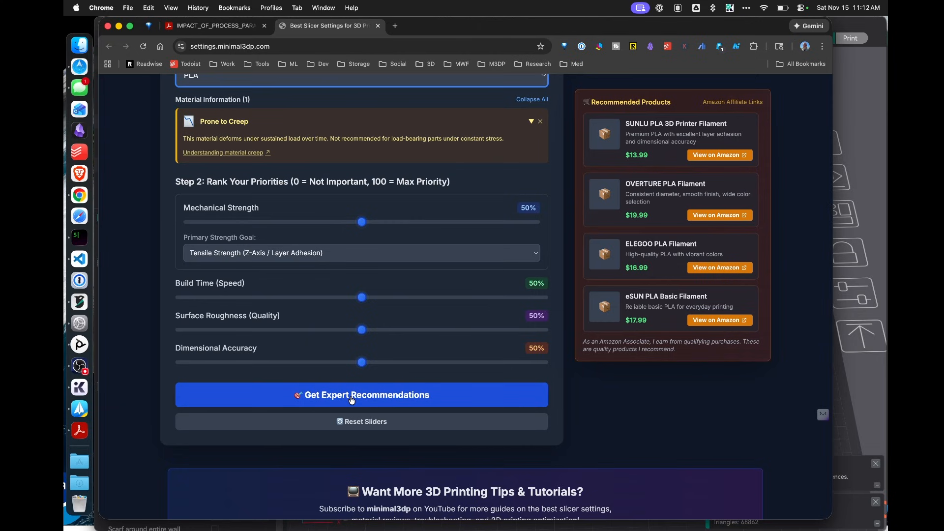
pyautogui.click(350, 399)
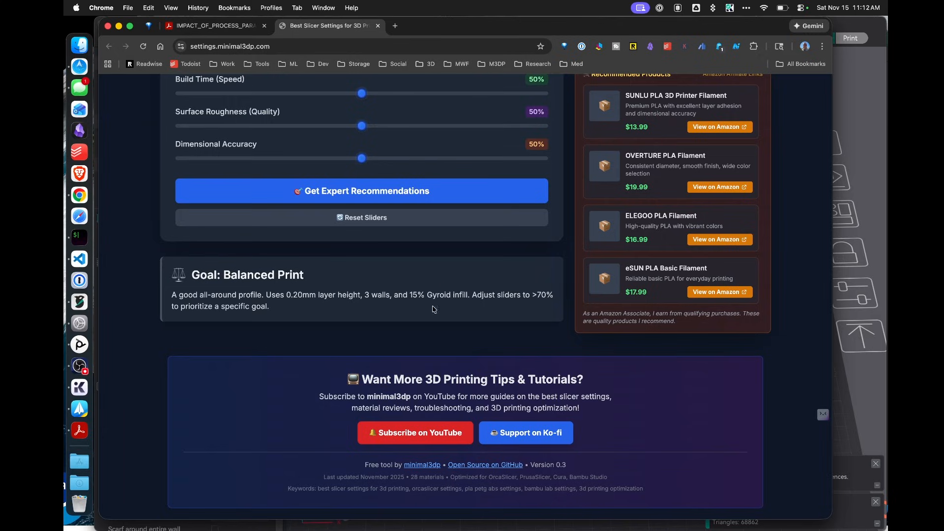
pyautogui.scroll(3, 386, 340)
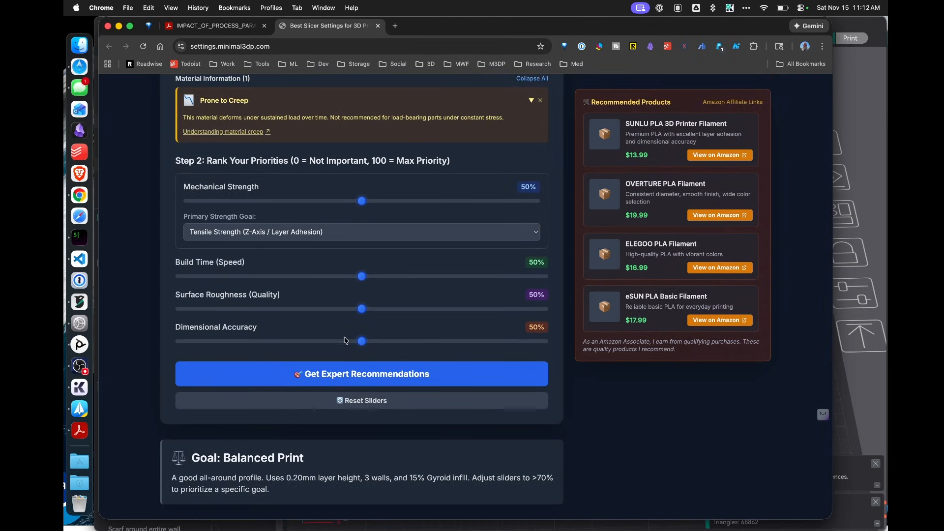
# - Set Dimensional Accuracy to 100%, get expert recommendations, and review the PLA baseline and key settings for that goal
pyautogui.moveTo(362, 344); pyautogui.dragTo(551, 343)
pyautogui.scroll(-1, 336, 315)
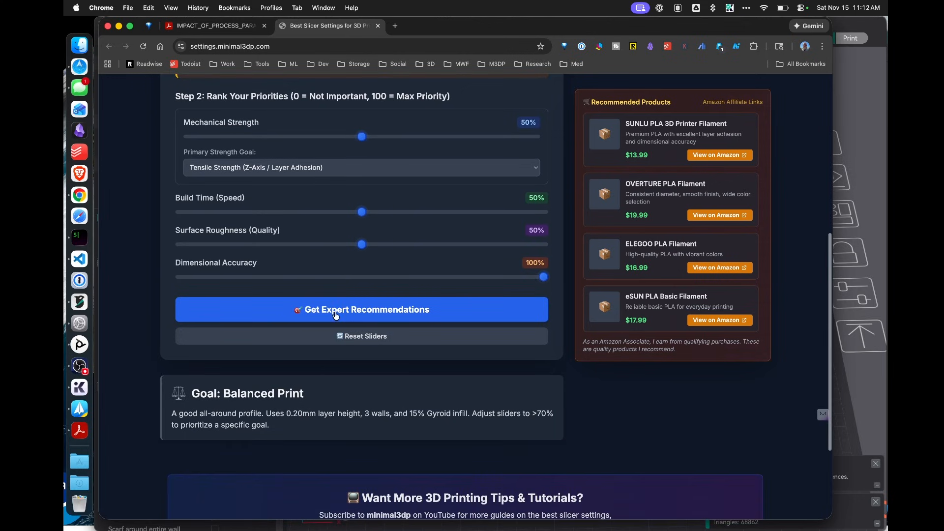
pyautogui.click(359, 310)
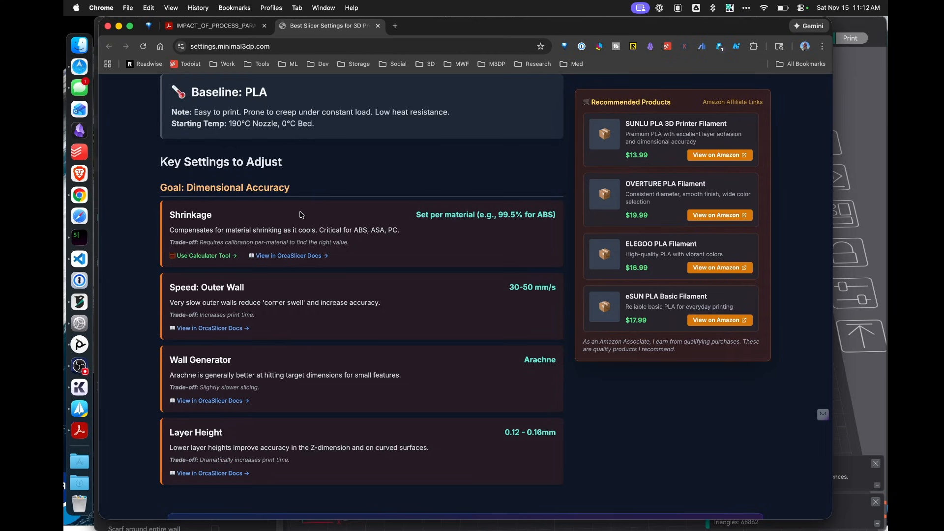
pyautogui.scroll(-1, 369, 222)
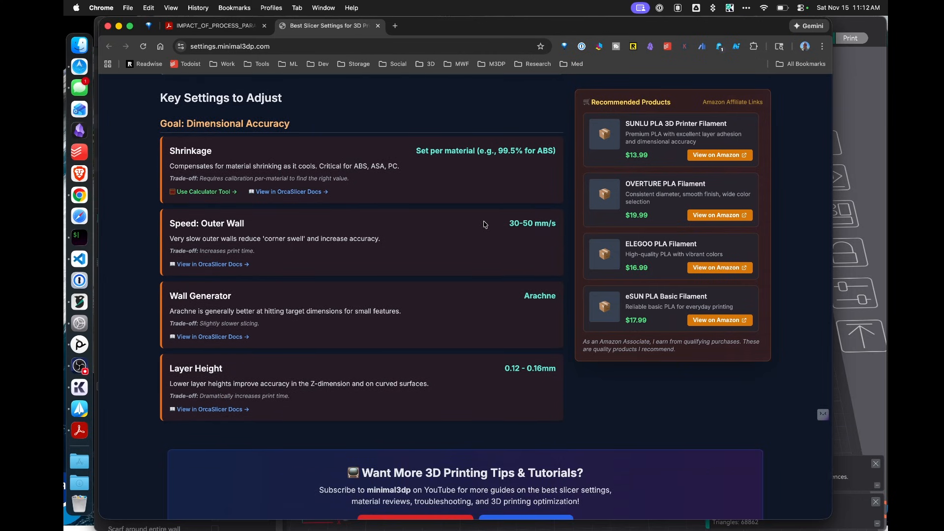
pyautogui.scroll(-1, 215, 266)
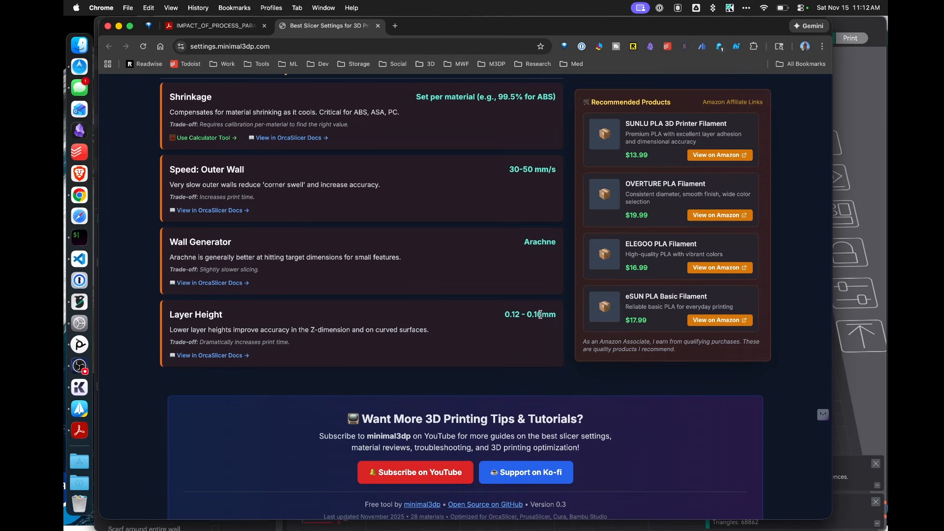
pyautogui.scroll(6, 489, 358)
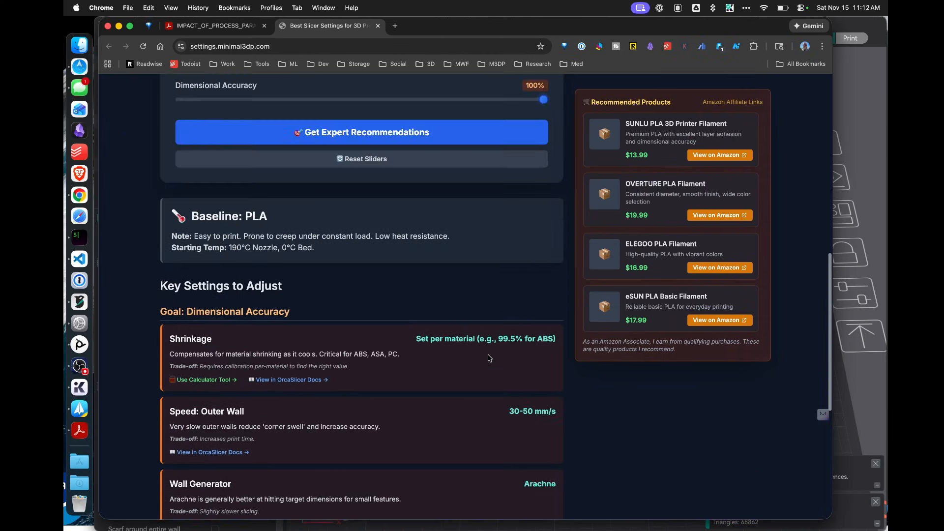
pyautogui.scroll(2, 489, 358)
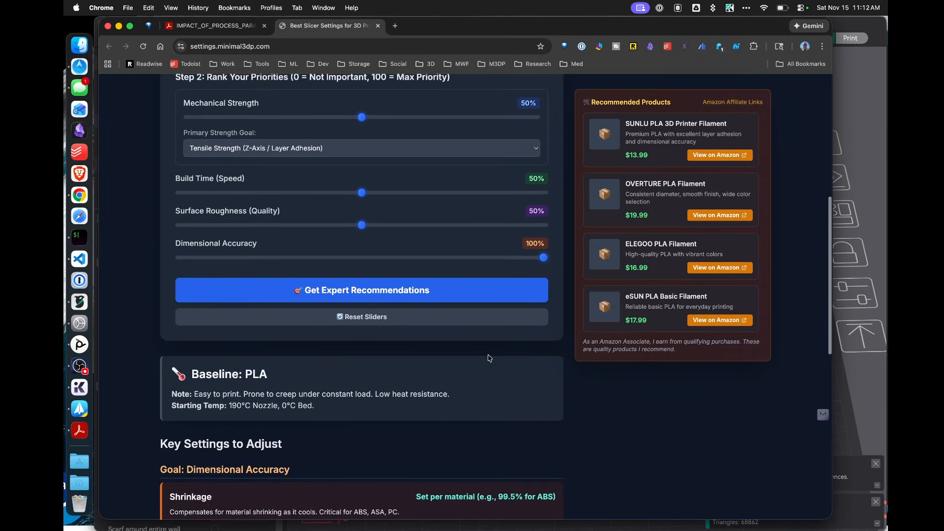
pyautogui.scroll(-4, 408, 394)
pyautogui.scroll(6, 407, 396)
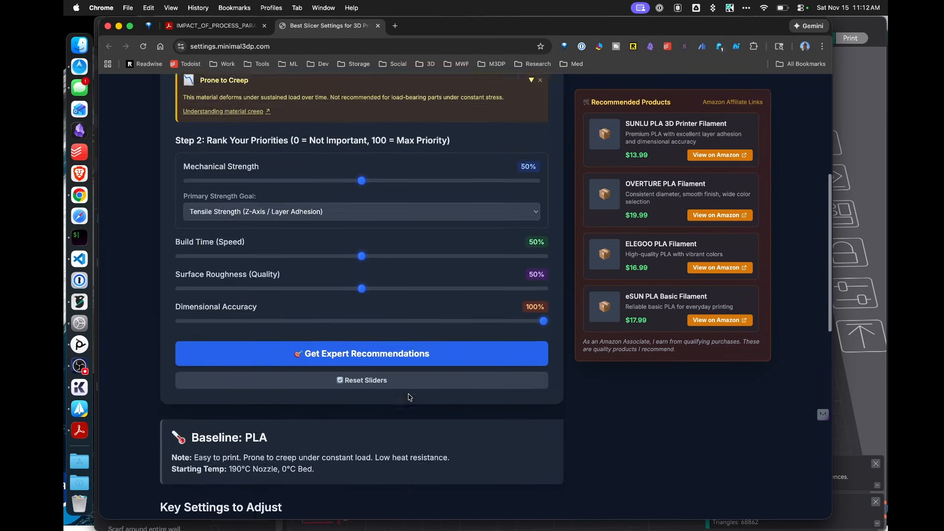
# - Reset the priority sliders, set Mechanical Strength and Build Time (Speed) to 85% each, and get expert recommendations
pyautogui.click(387, 422)
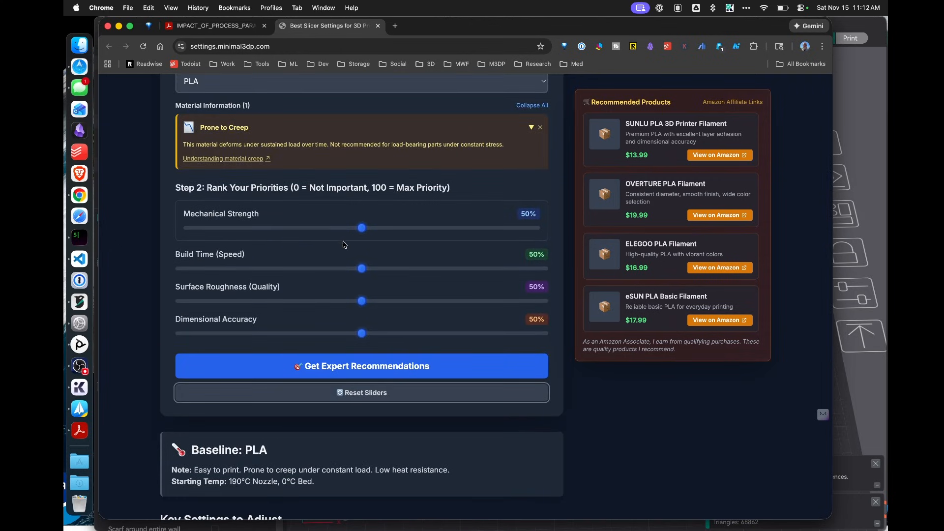
pyautogui.moveTo(361, 229); pyautogui.dragTo(483, 234)
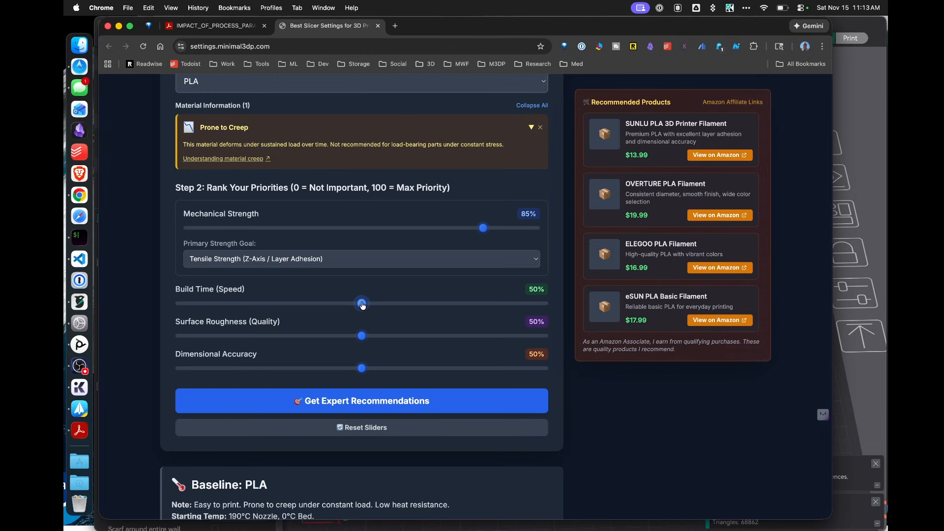
pyautogui.moveTo(362, 304); pyautogui.dragTo(489, 304)
pyautogui.click(373, 399)
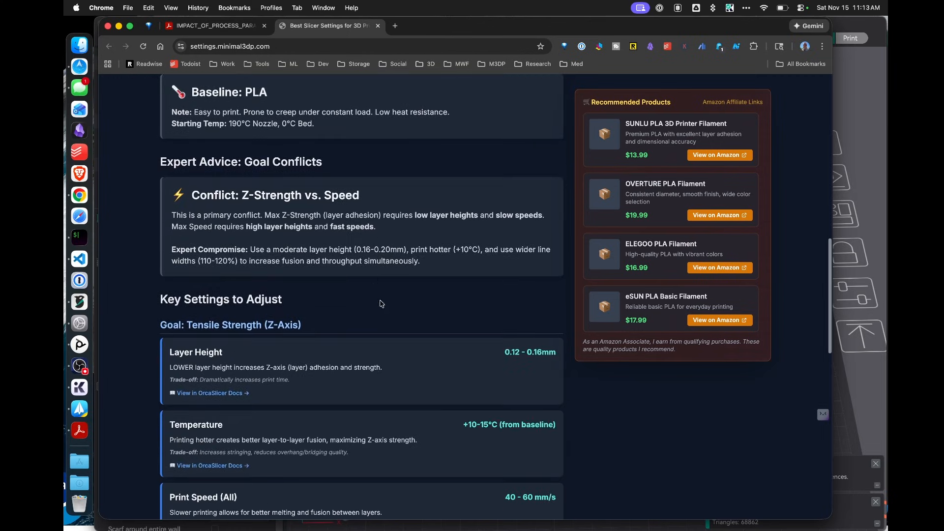
# - Read the goal conflict advice and the key settings recommended for Tensile Strength (Z-Axis) and Build Time (Speed)
pyautogui.scroll(-1, 394, 336)
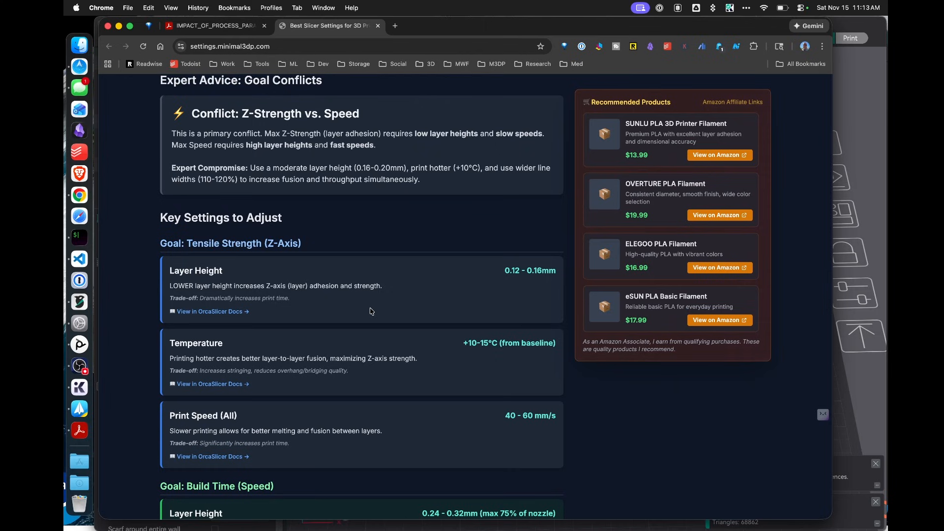
pyautogui.scroll(8, 371, 310)
pyautogui.scroll(-10, 370, 308)
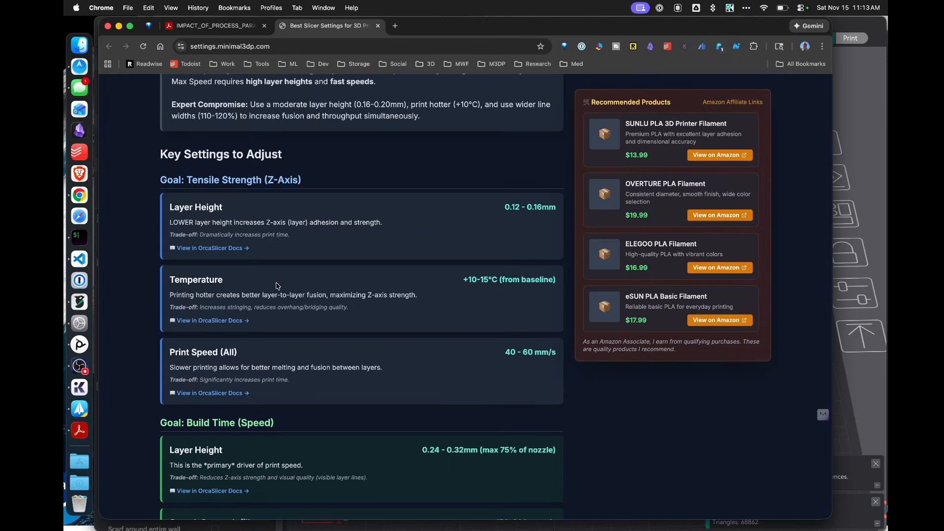
pyautogui.scroll(-1, 261, 291)
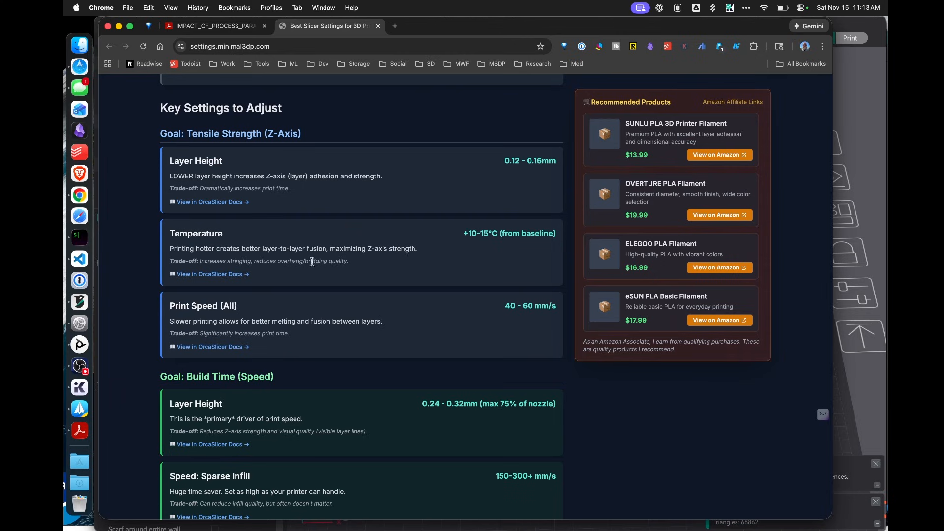
pyautogui.scroll(-2, 257, 313)
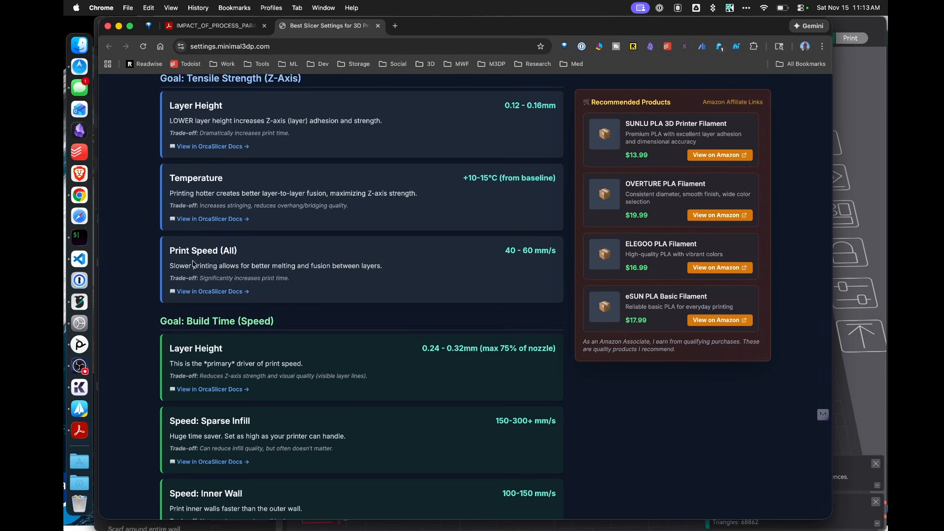
pyautogui.scroll(-1, 325, 275)
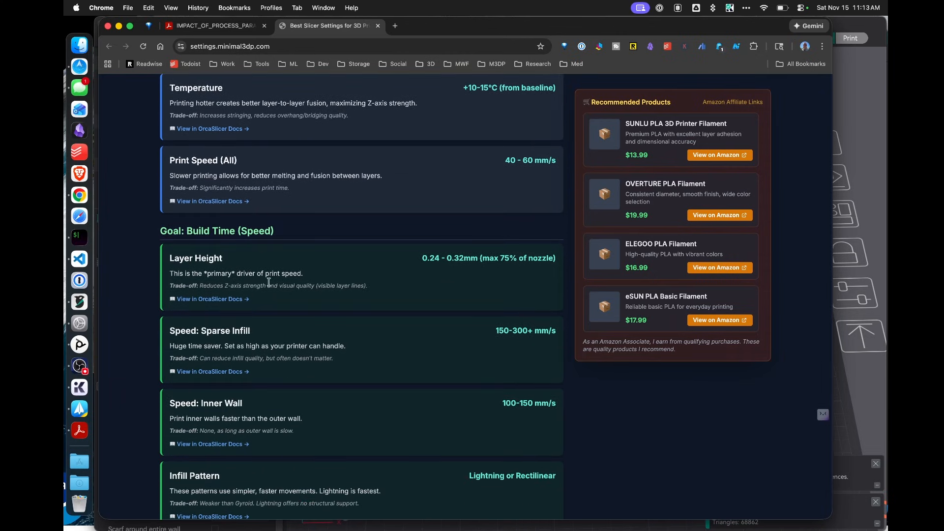
pyautogui.scroll(-2, 278, 268)
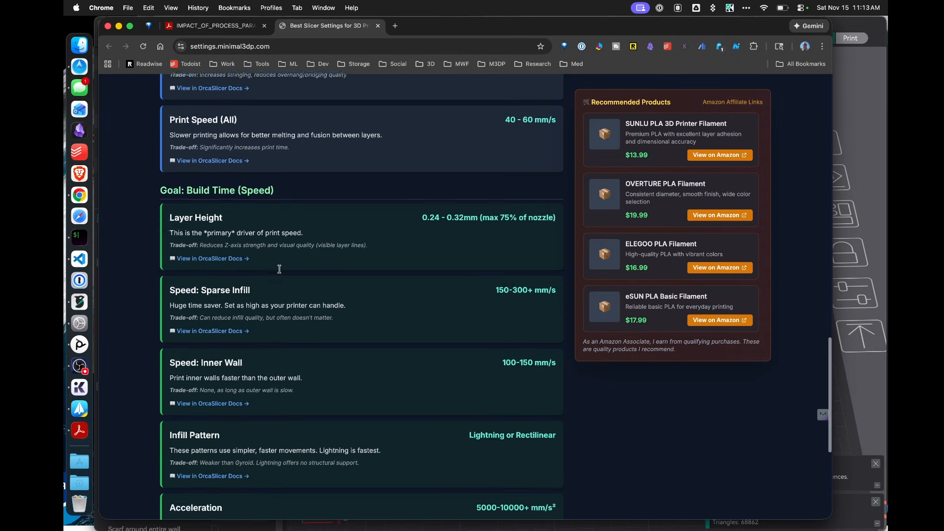
pyautogui.scroll(-2, 214, 323)
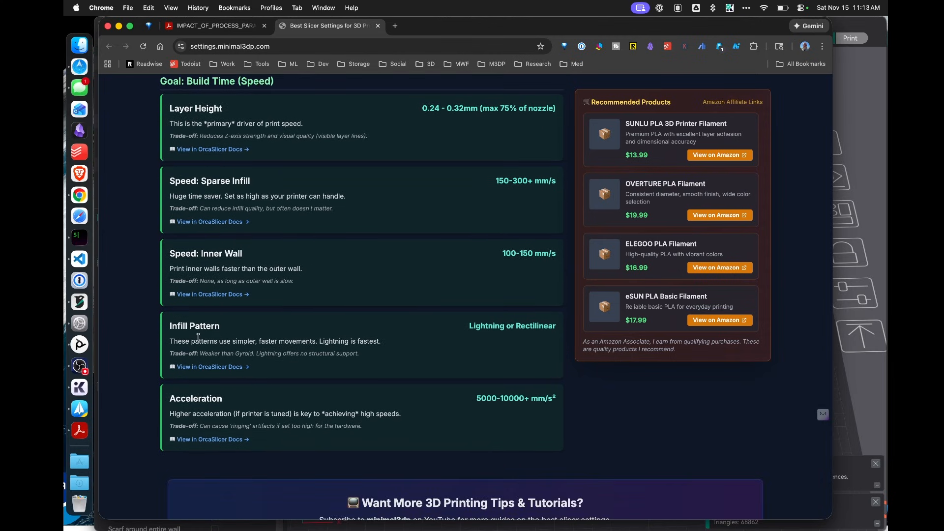
pyautogui.scroll(-2, 205, 423)
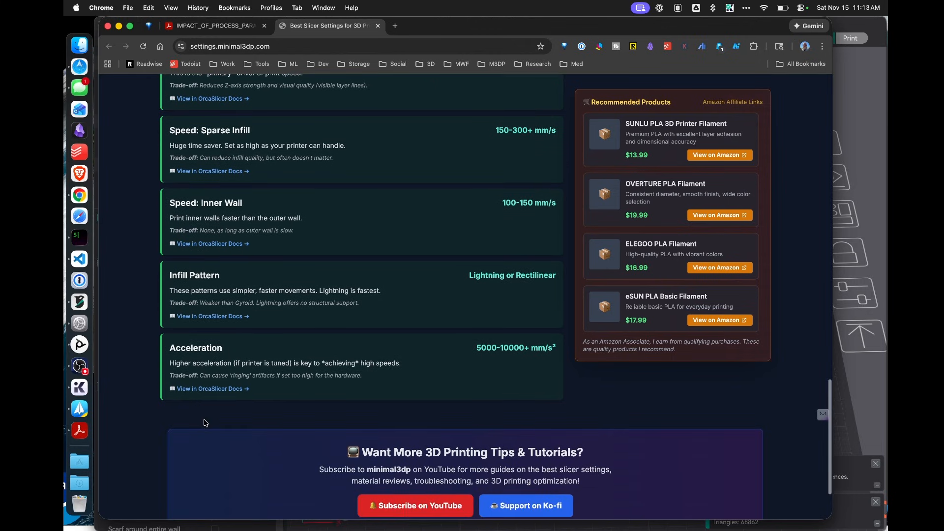
pyautogui.scroll(-1, 197, 354)
# - Return to the input form and review the material selection, material information and ranked priorities
pyautogui.scroll(4, 197, 354)
pyautogui.scroll(15, 197, 354)
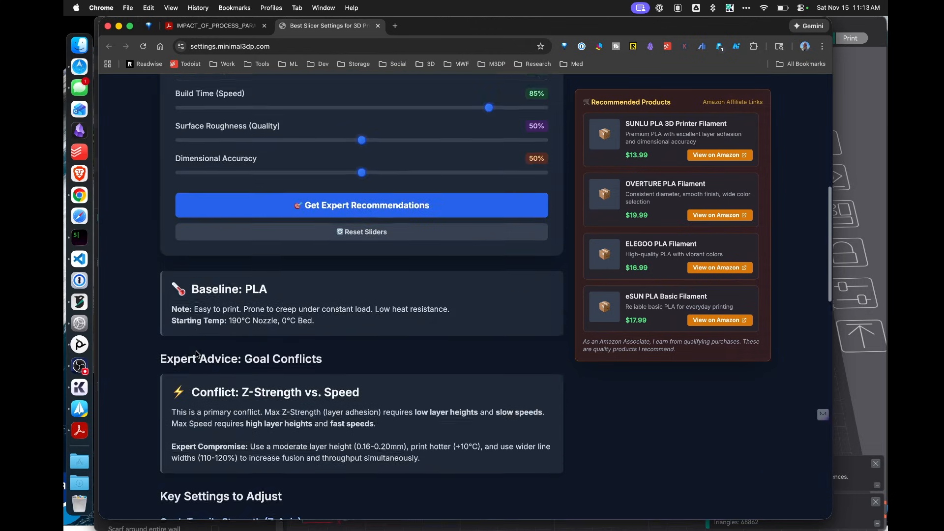
pyautogui.scroll(-1, 196, 354)
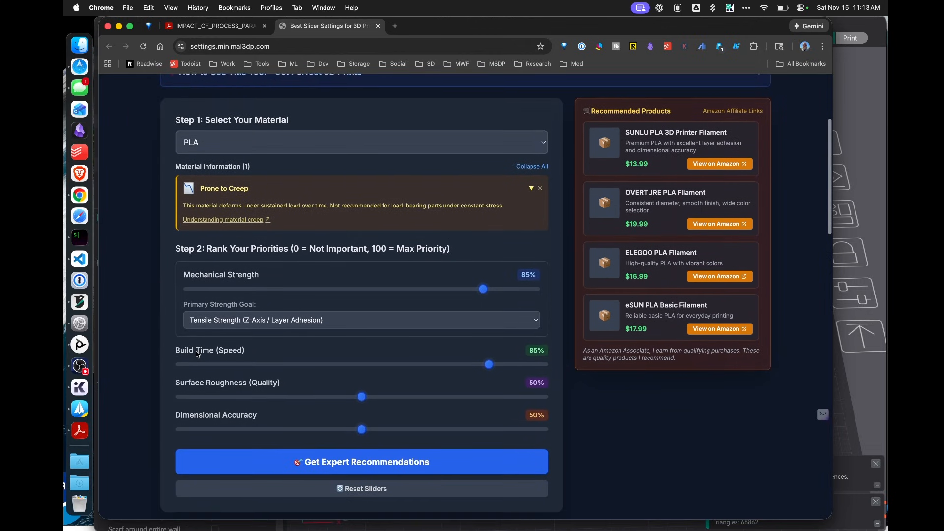
pyautogui.scroll(-1, 196, 354)
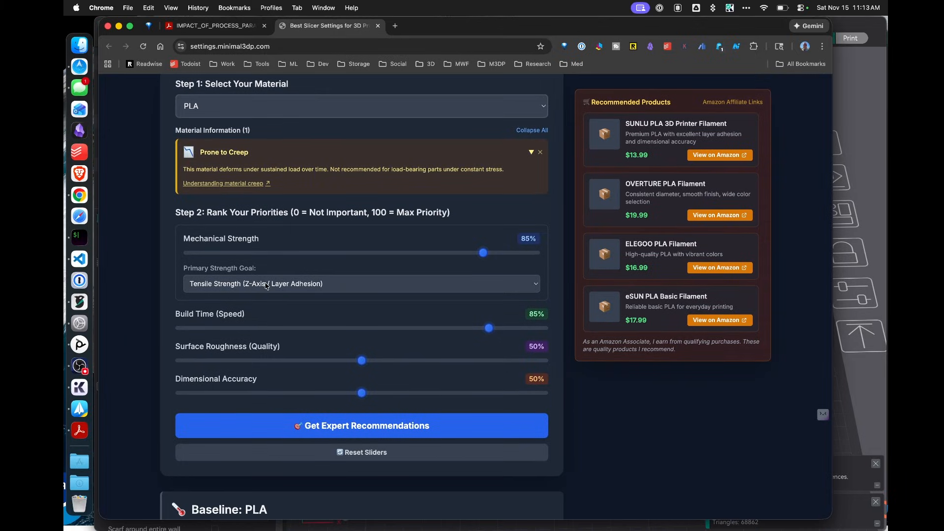
pyautogui.scroll(2, 197, 354)
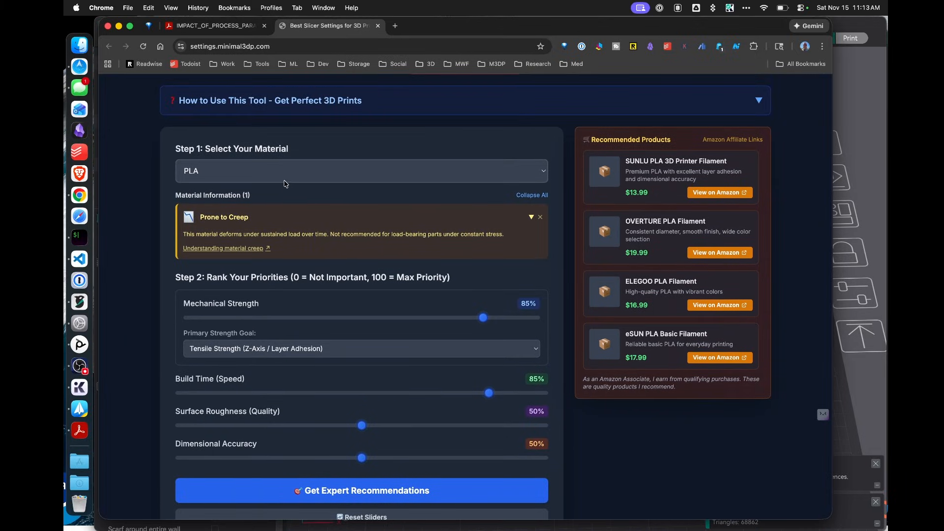
pyautogui.scroll(-2, 314, 235)
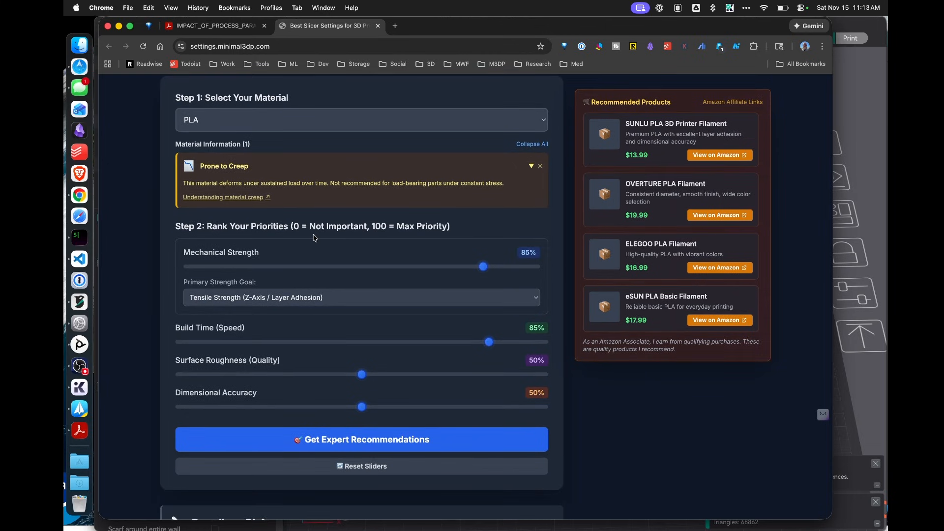
pyautogui.scroll(-4, 314, 238)
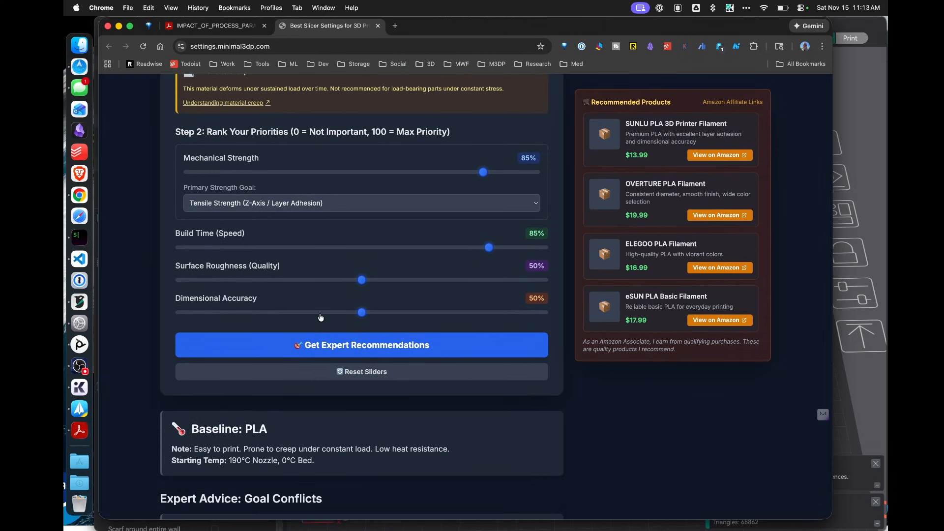
pyautogui.scroll(10, 321, 318)
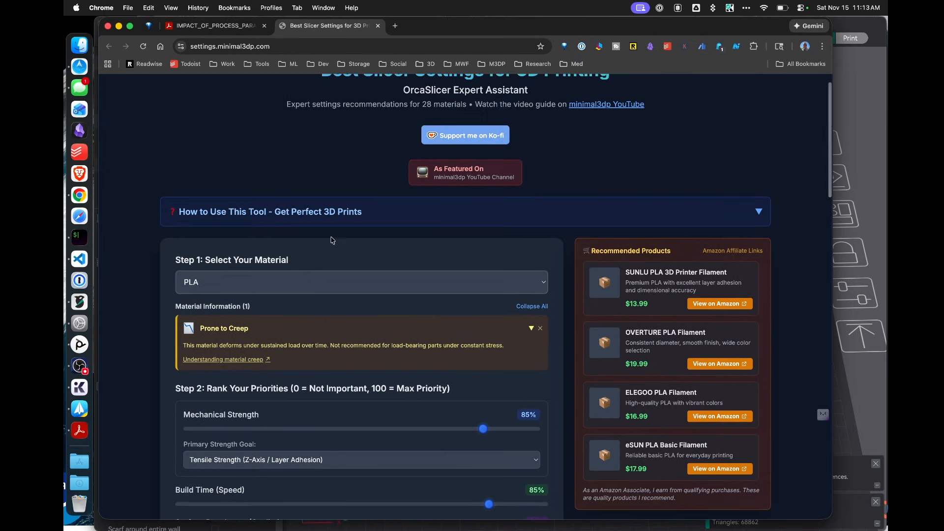
pyautogui.scroll(2, 331, 240)
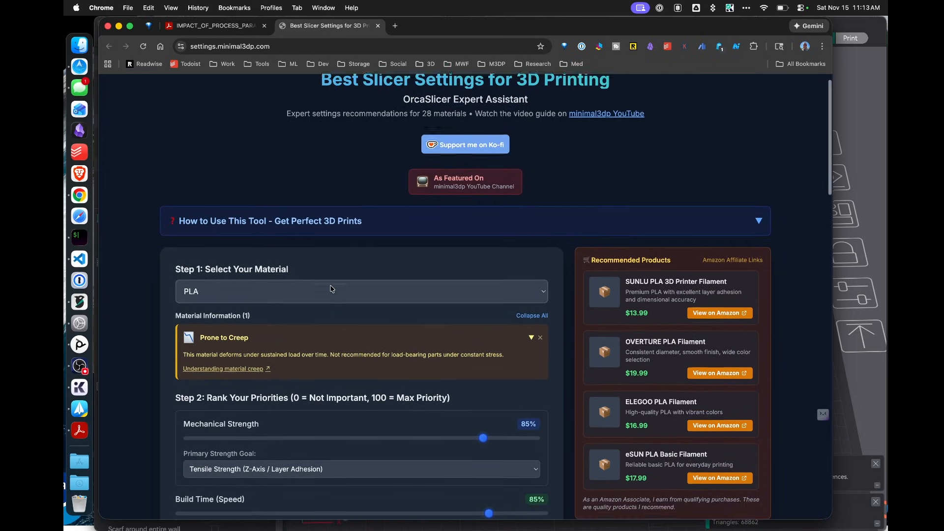
pyautogui.scroll(-3, 331, 288)
pyautogui.scroll(3, 333, 282)
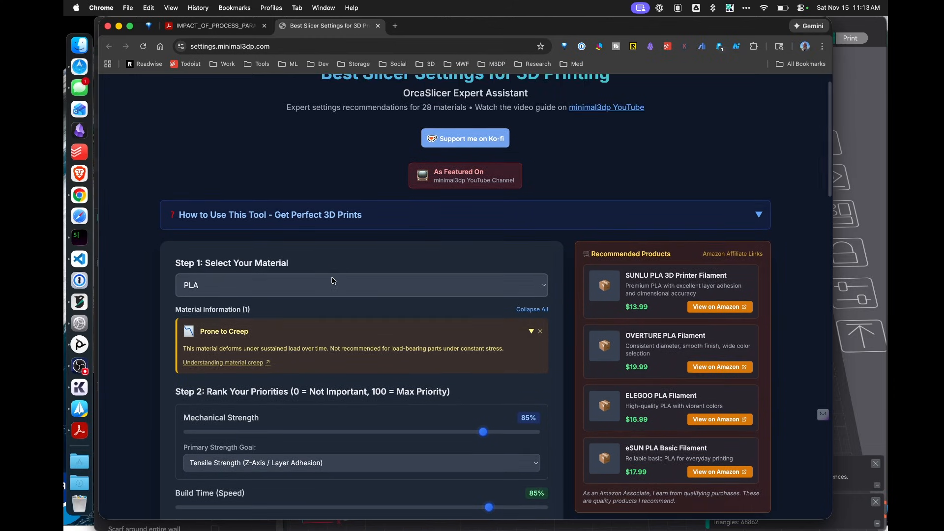
# - Change the filament material to ABS and review its material information cards and recommended products
pyautogui.click(332, 281)
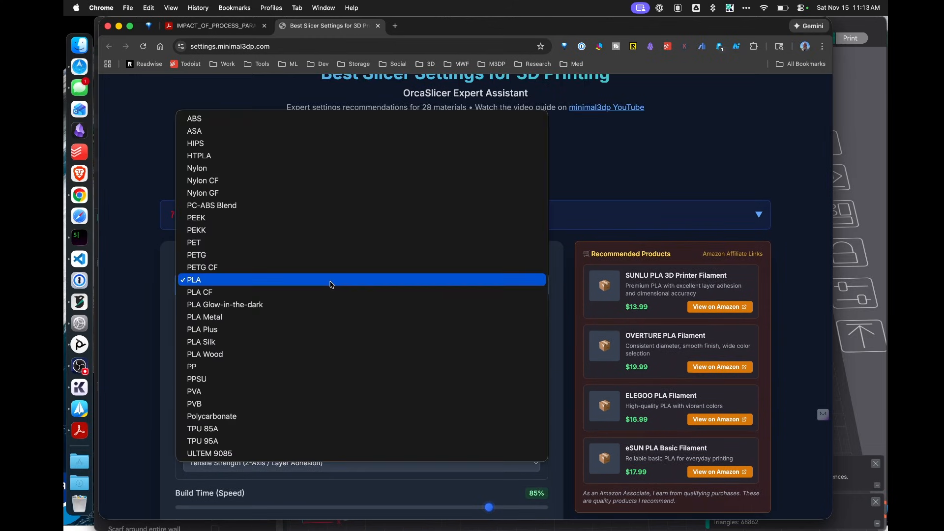
pyautogui.click(204, 118)
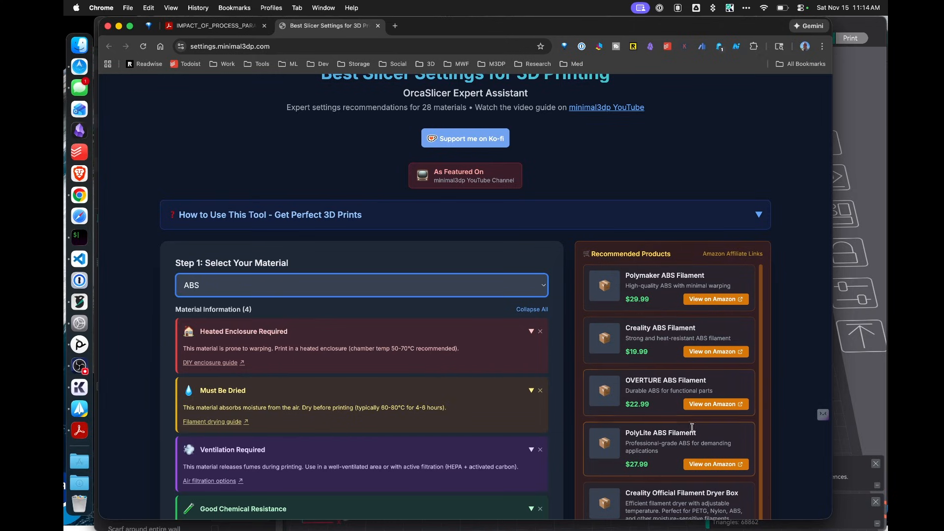
pyautogui.scroll(-2, 673, 389)
pyautogui.scroll(2, 672, 390)
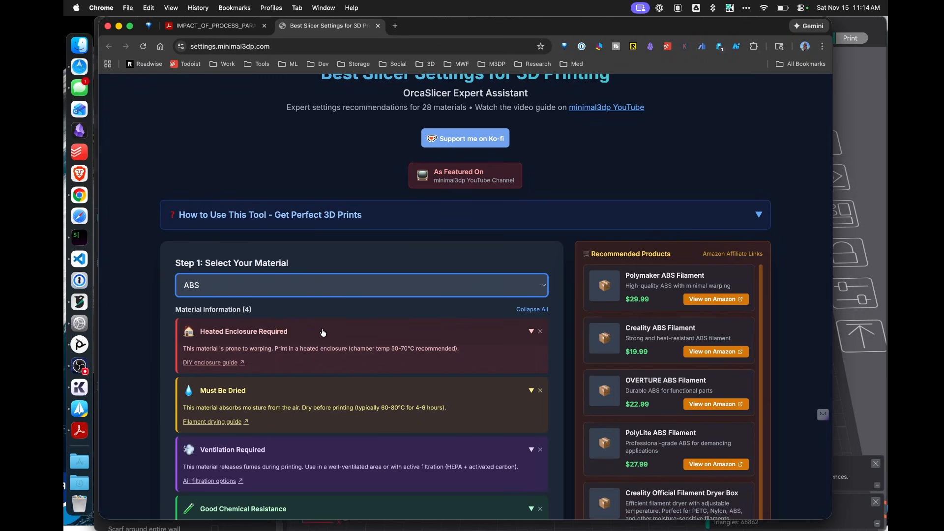
pyautogui.scroll(-3, 323, 332)
pyautogui.scroll(-7, 323, 332)
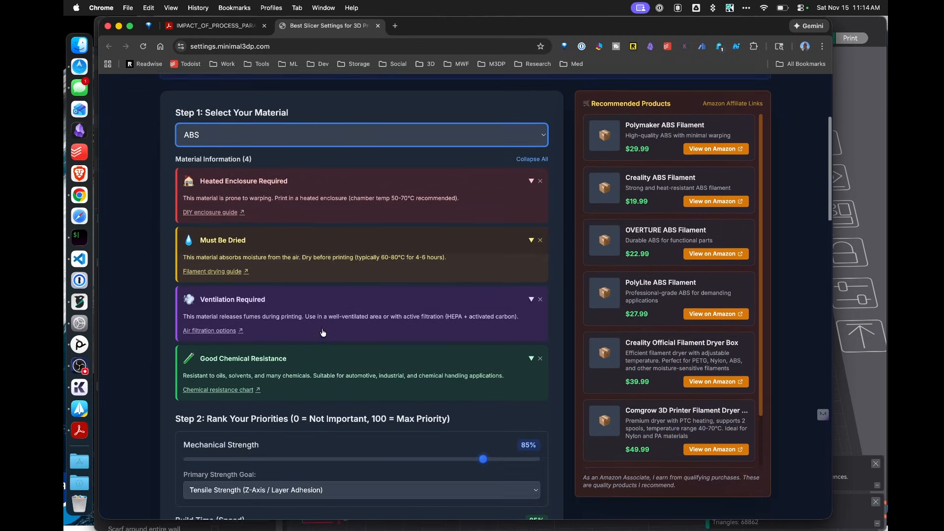
pyautogui.scroll(8, 318, 242)
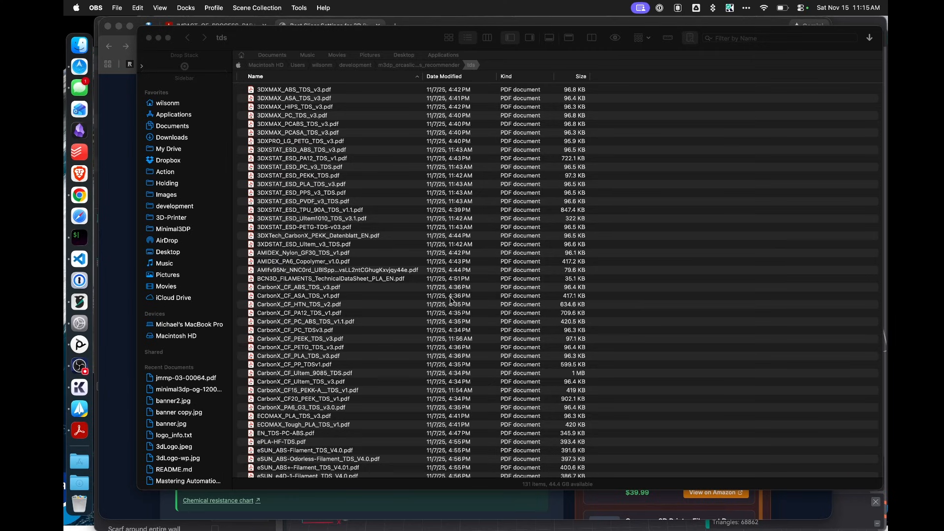
# - Switch to Path Finder and look through the filament technical data sheet PDFs in the tds folder
pyautogui.click(159, 53)
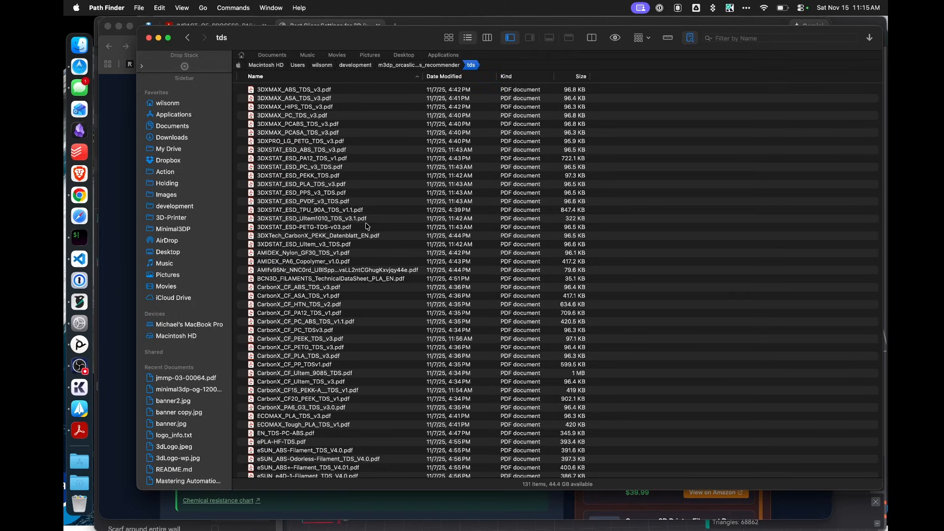
pyautogui.scroll(-10, 384, 227)
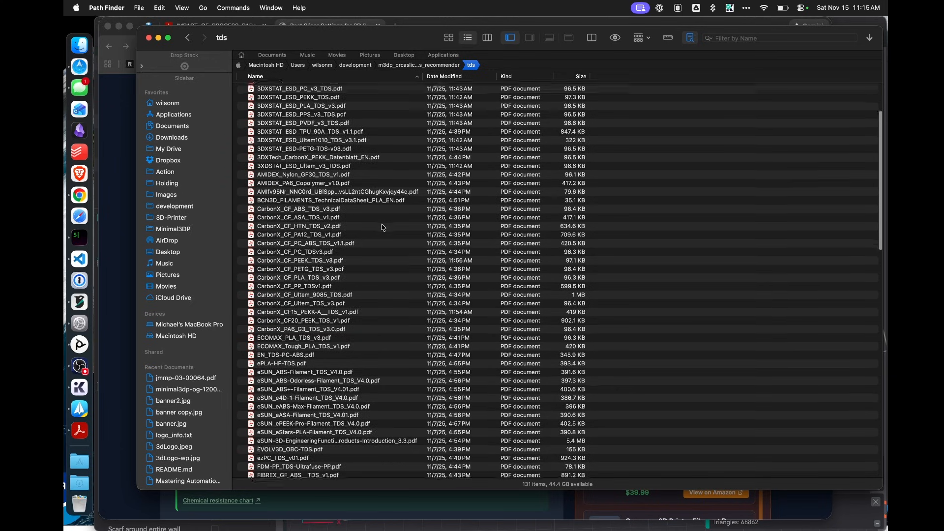
pyautogui.scroll(-5, 384, 227)
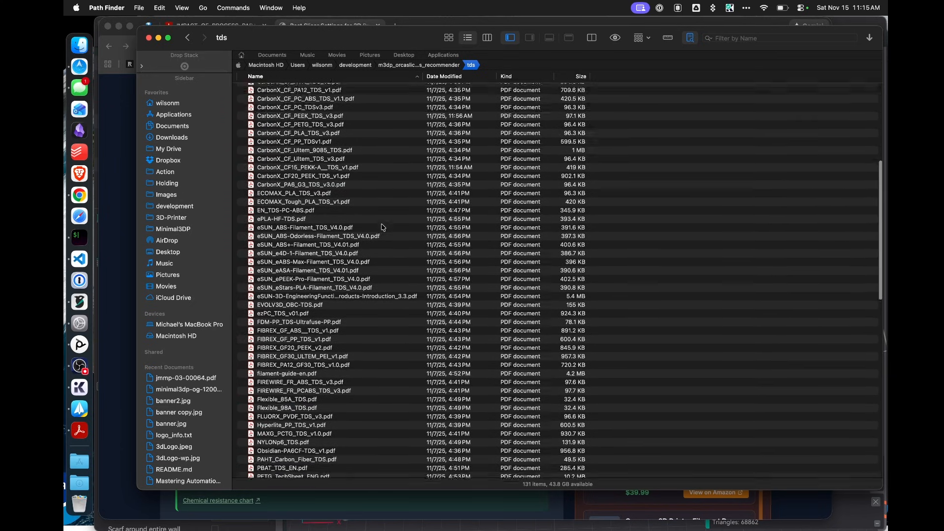
pyautogui.scroll(-6, 384, 227)
pyautogui.scroll(-4, 392, 298)
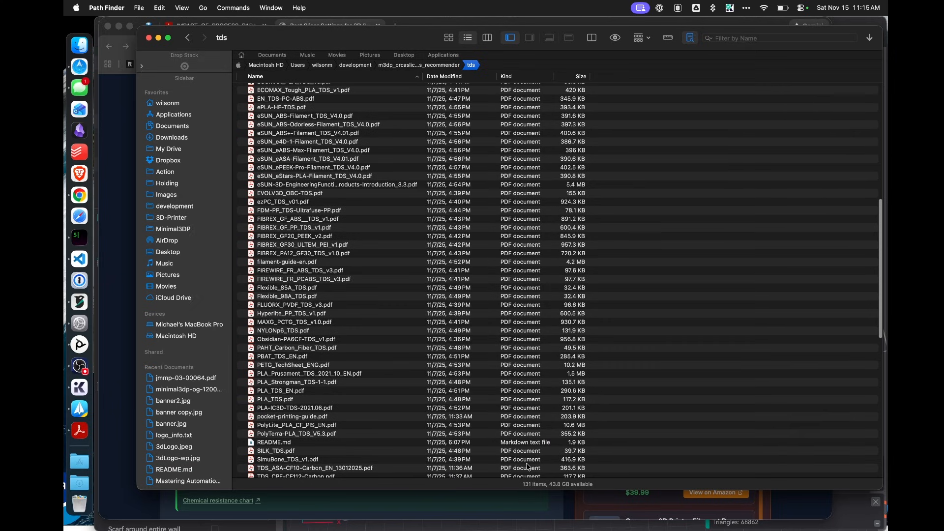
pyautogui.scroll(12, 448, 385)
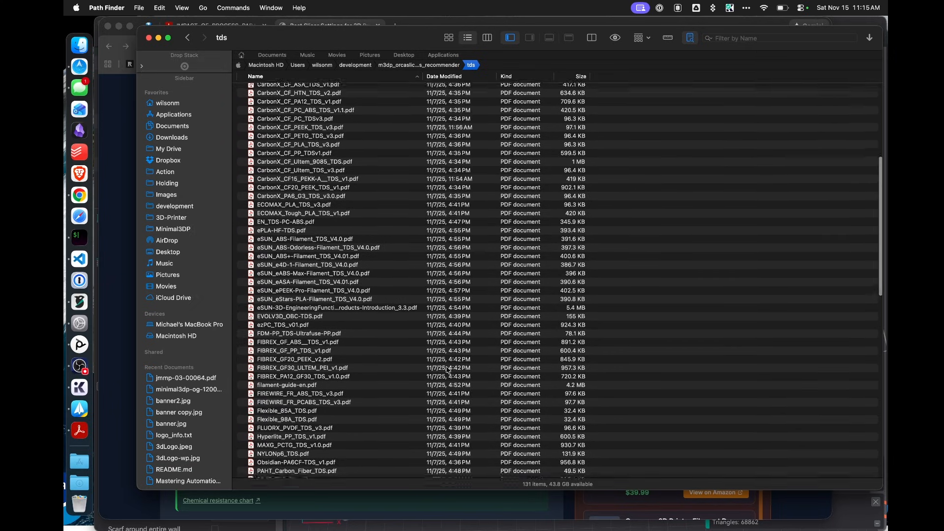
pyautogui.scroll(-8, 449, 366)
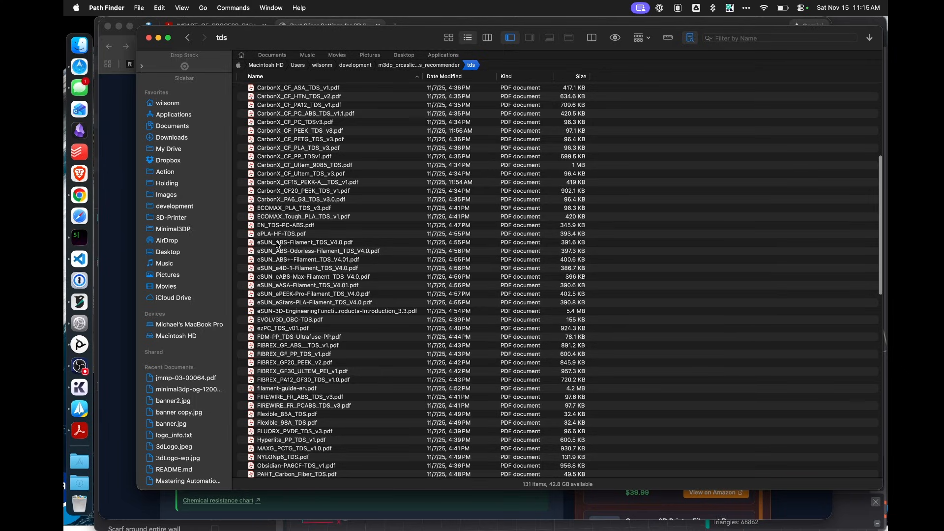
# - Open eSUN_ABS-Filament_TDS_V4.0.pdf and read its material properties, recommended printing parameters and print test conditions
pyautogui.click(271, 244)
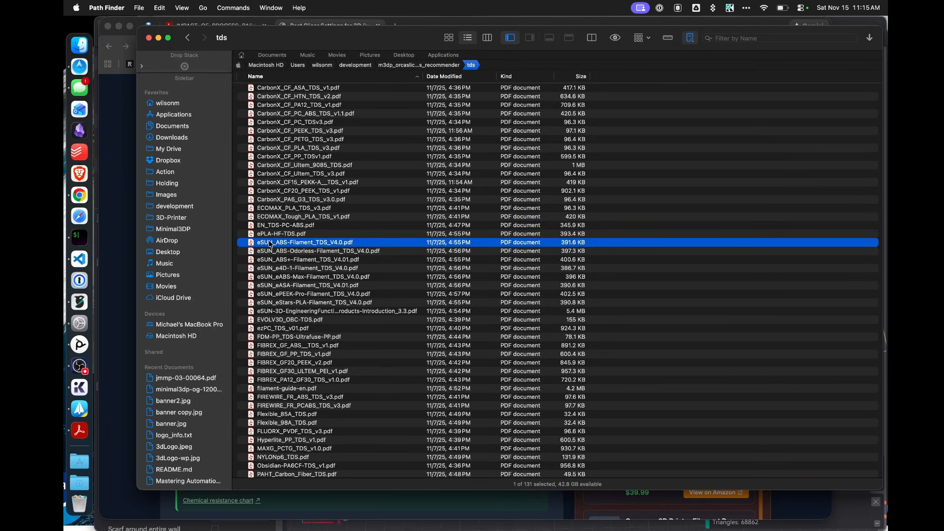
pyautogui.doubleClick(307, 244)
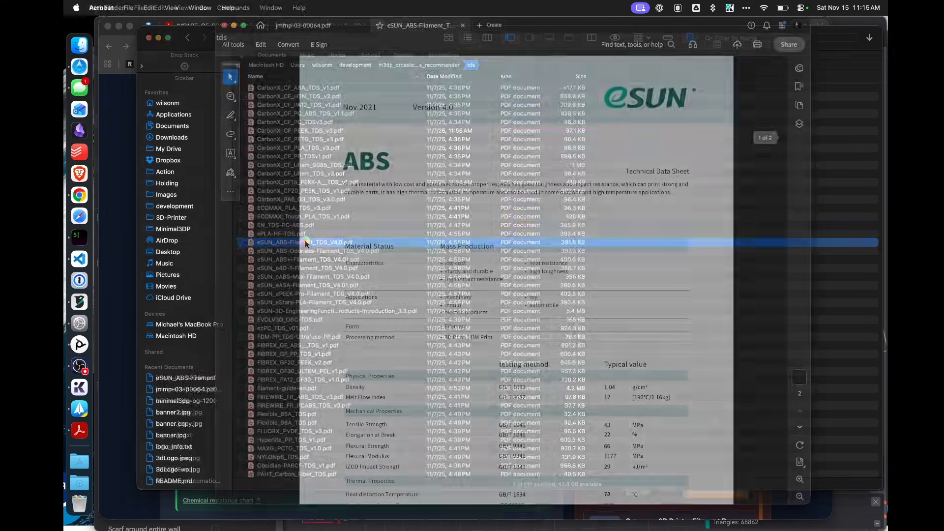
pyautogui.scroll(-2, 473, 228)
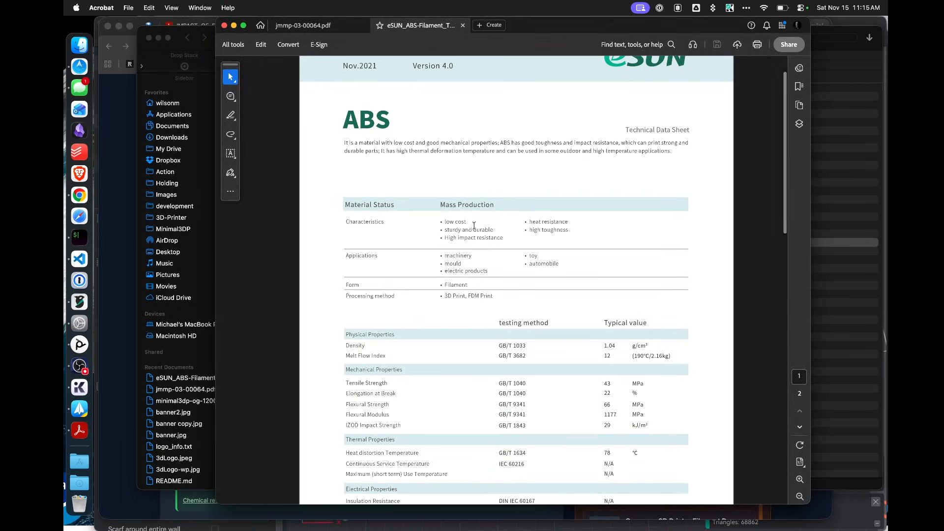
pyautogui.scroll(-4, 447, 338)
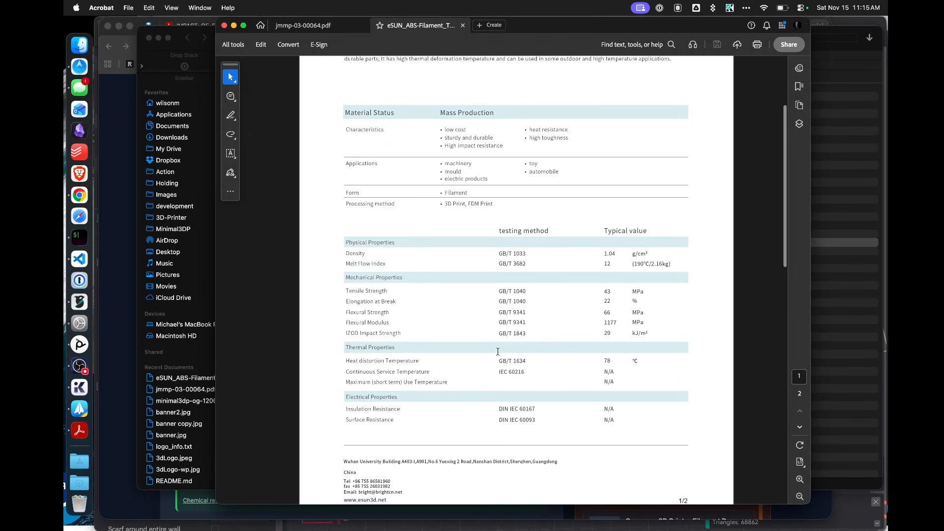
pyautogui.scroll(-3, 558, 344)
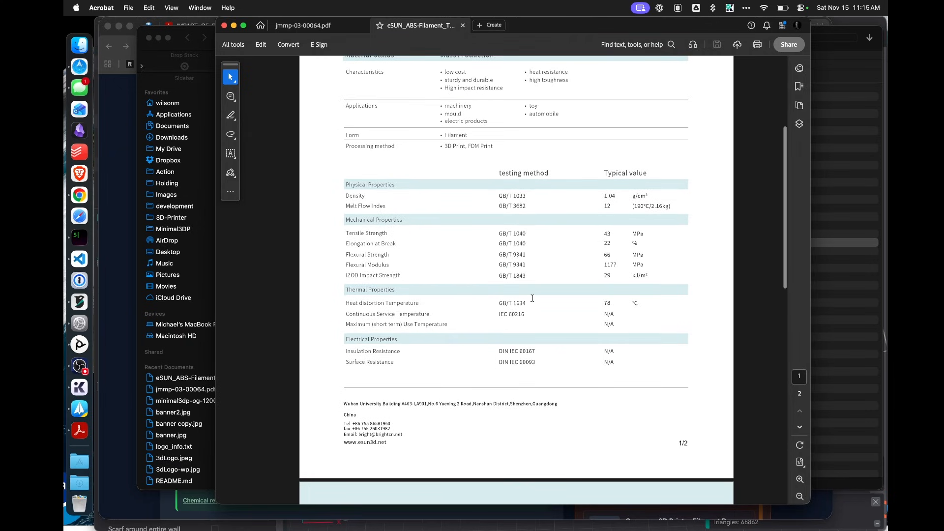
pyautogui.scroll(-10, 532, 298)
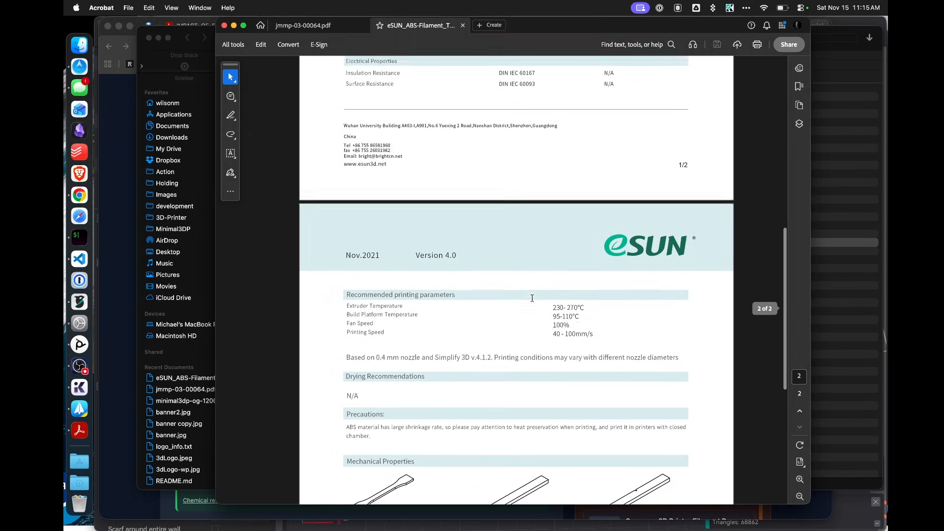
pyautogui.scroll(-6, 531, 298)
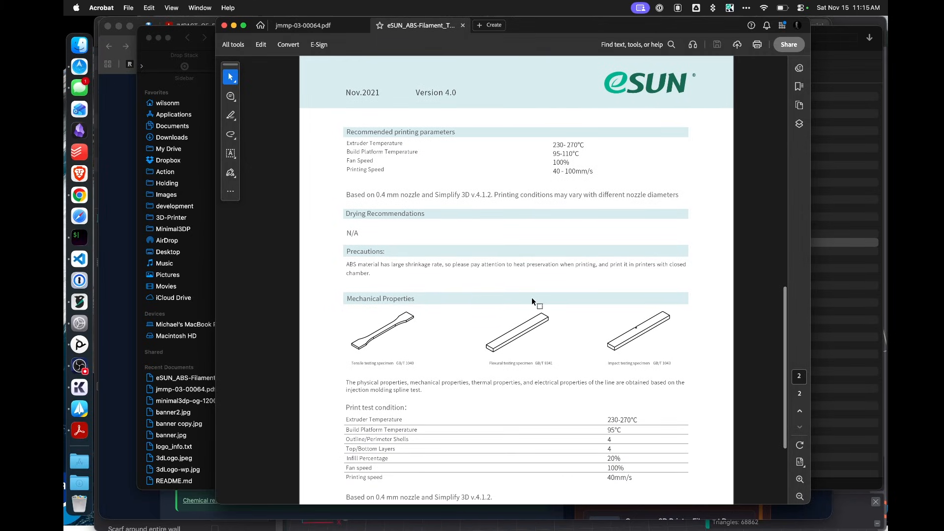
pyautogui.scroll(-6, 532, 301)
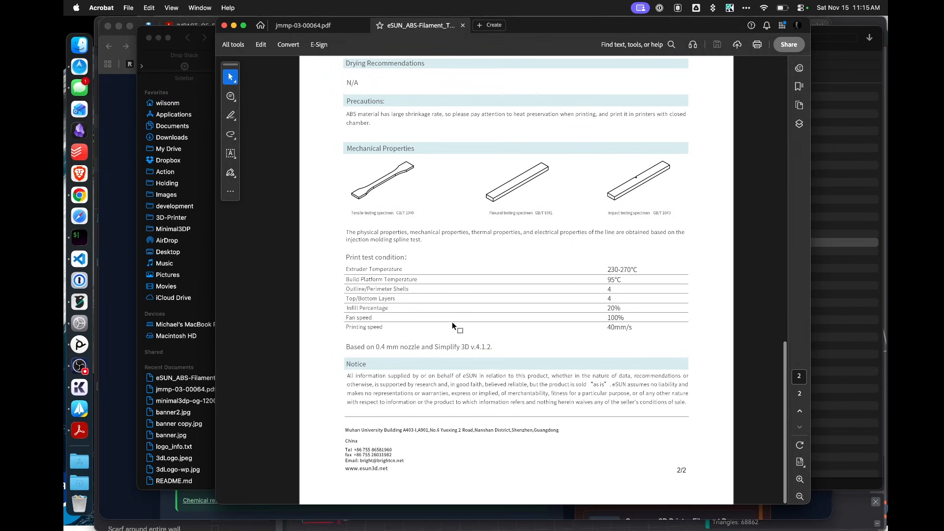
pyautogui.scroll(20, 452, 322)
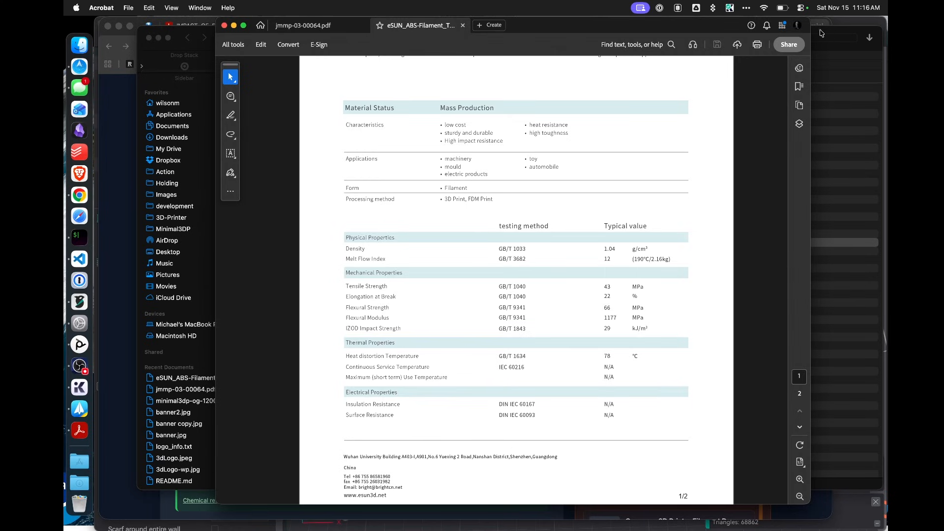
# - Switch back to Chrome and view the material selection area of the Best Slicer Settings page
pyautogui.click(118, 127)
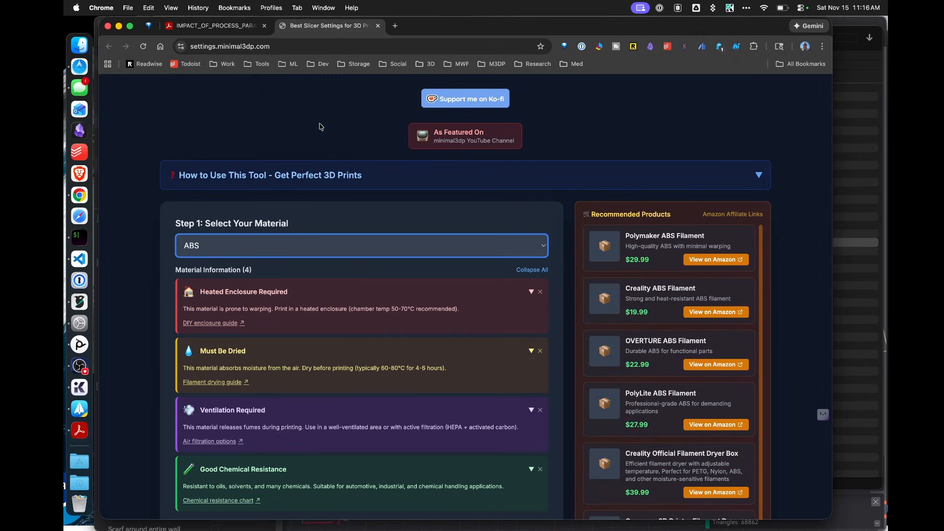
pyautogui.scroll(1, 320, 127)
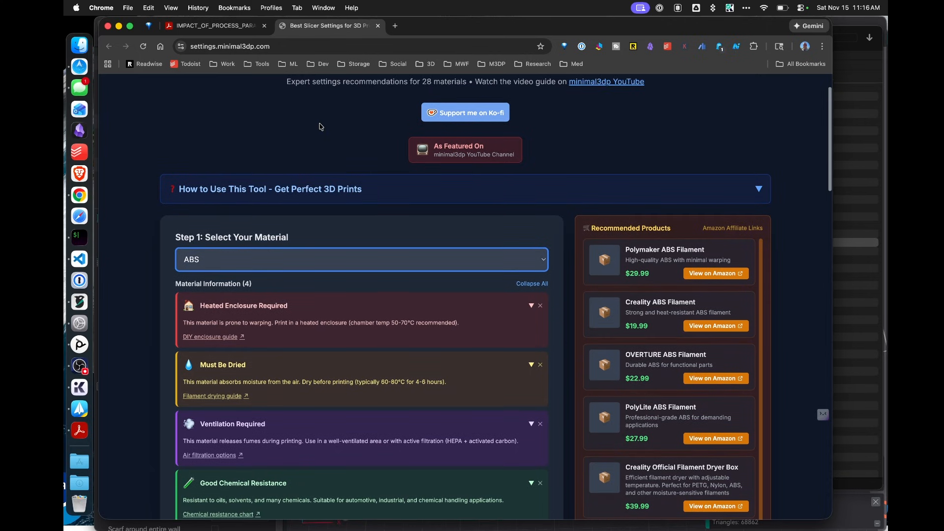